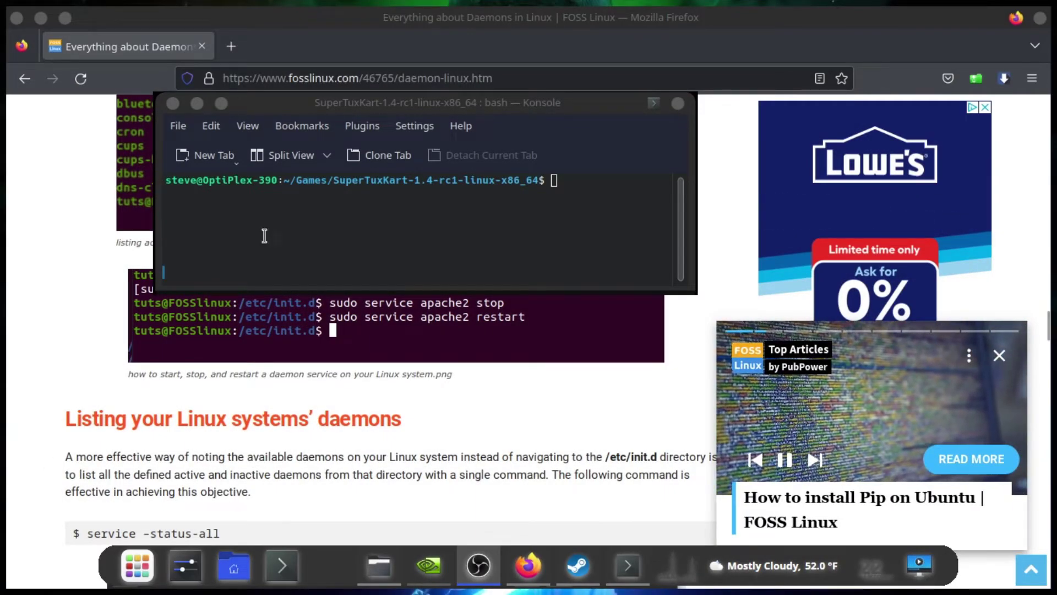
- Close Firefox and the old Konsole window, then start a fresh Konsole terminal from the launcher
{"action": "left_click", "coordinate": [594, 181]}
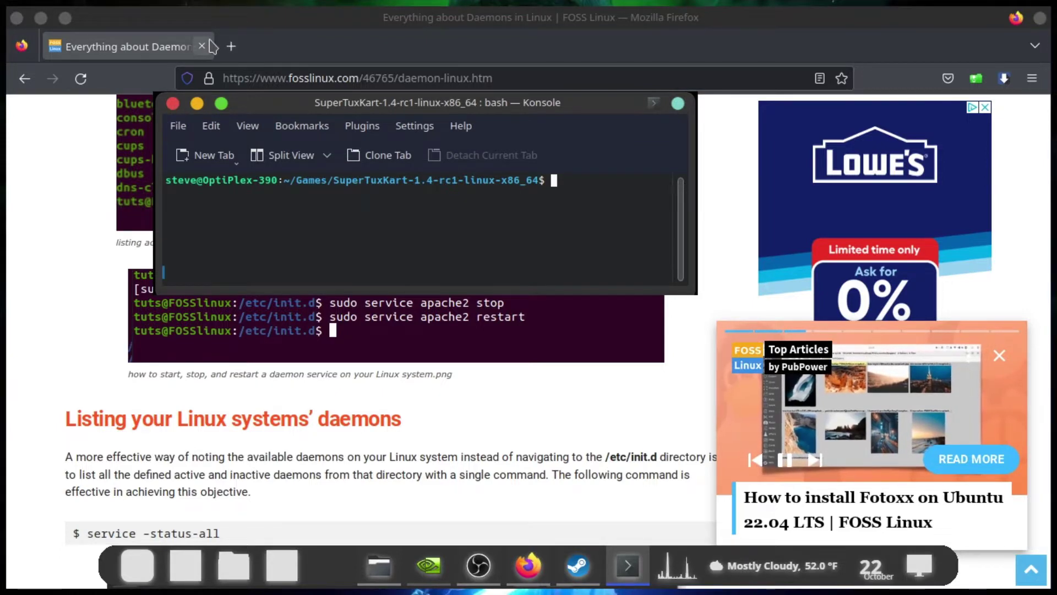
{"action": "left_click", "coordinate": [16, 19]}
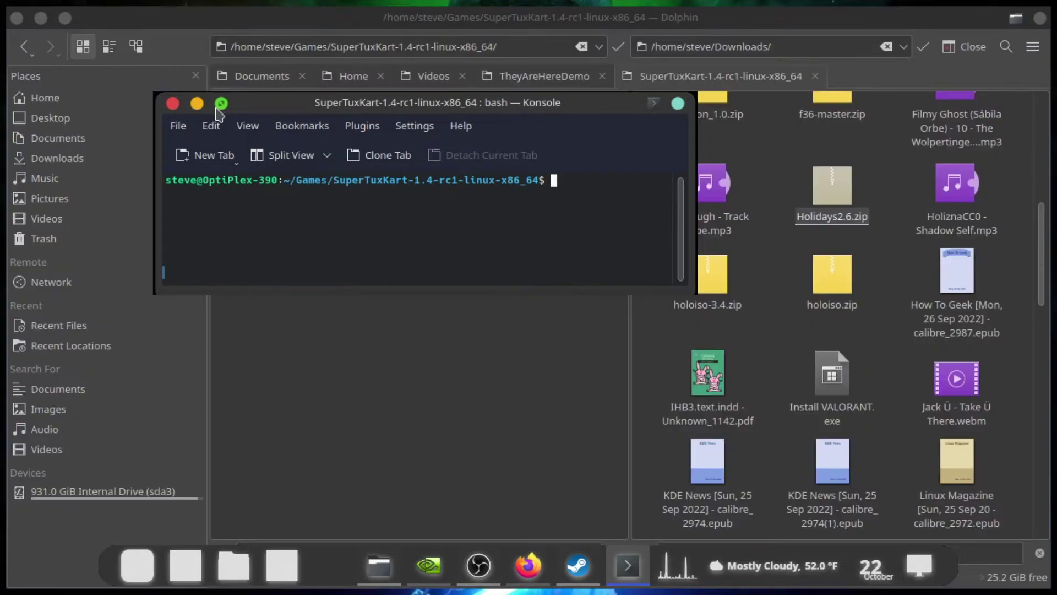
{"action": "left_click", "coordinate": [174, 106]}
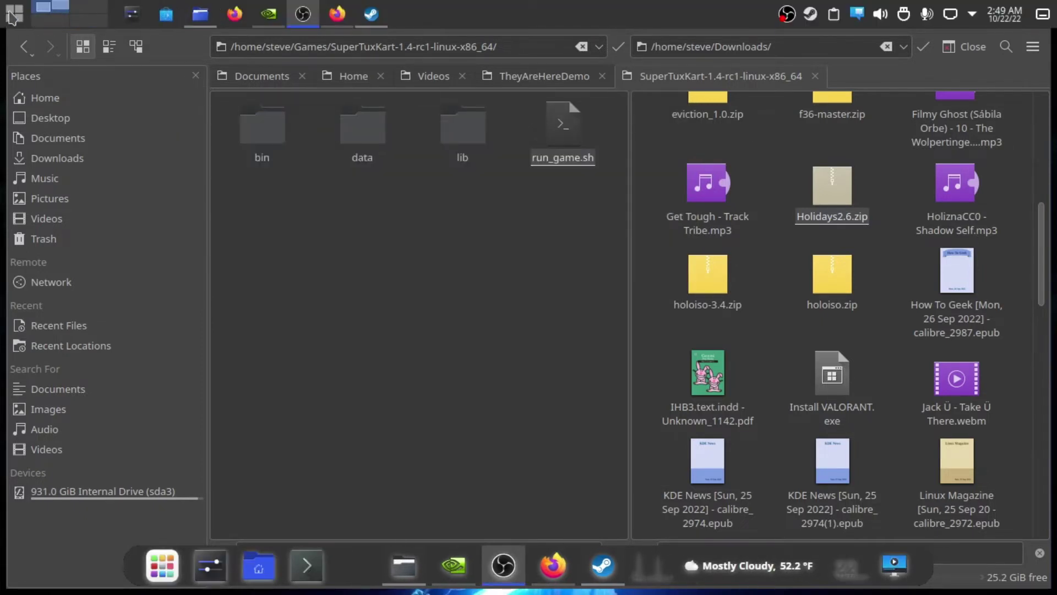
{"action": "left_click", "coordinate": [12, 16]}
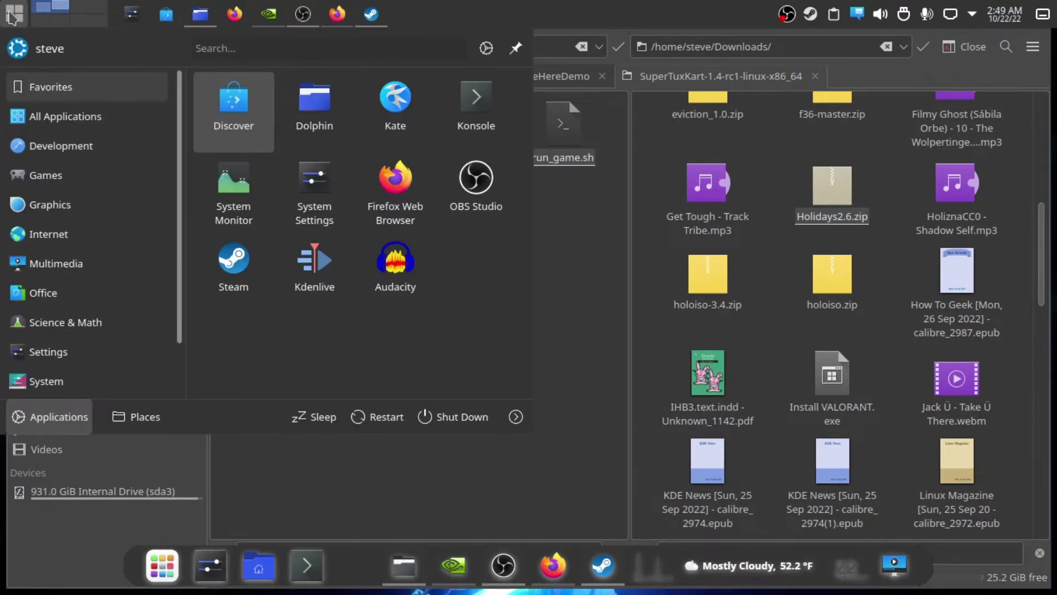
{"action": "left_click", "coordinate": [485, 101]}
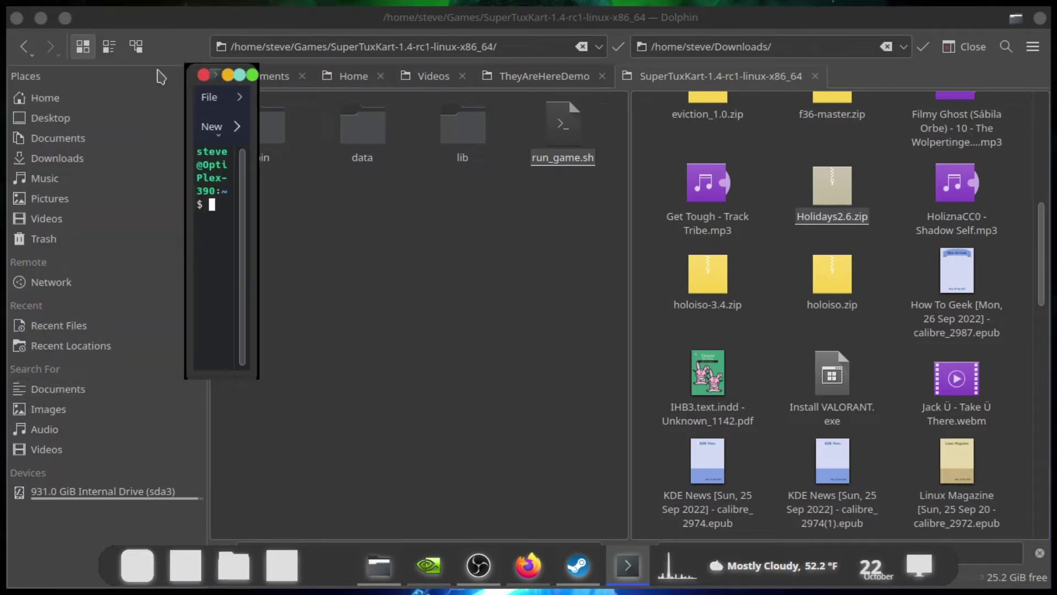
- Widen Konsole and run sudo apt install gamemode, entering the sudo password; gamemode 1.6.1-1build2 is already newest
{"action": "left_click_drag", "start_coordinate": [257, 206], "coordinate": [632, 206]}
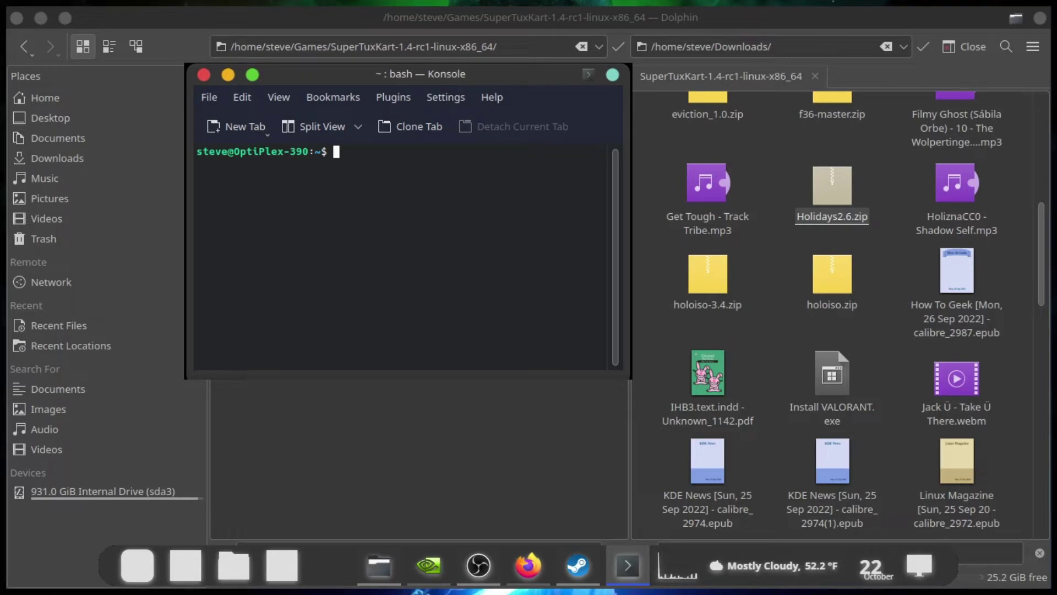
{"action": "type", "text": "sudfo "}
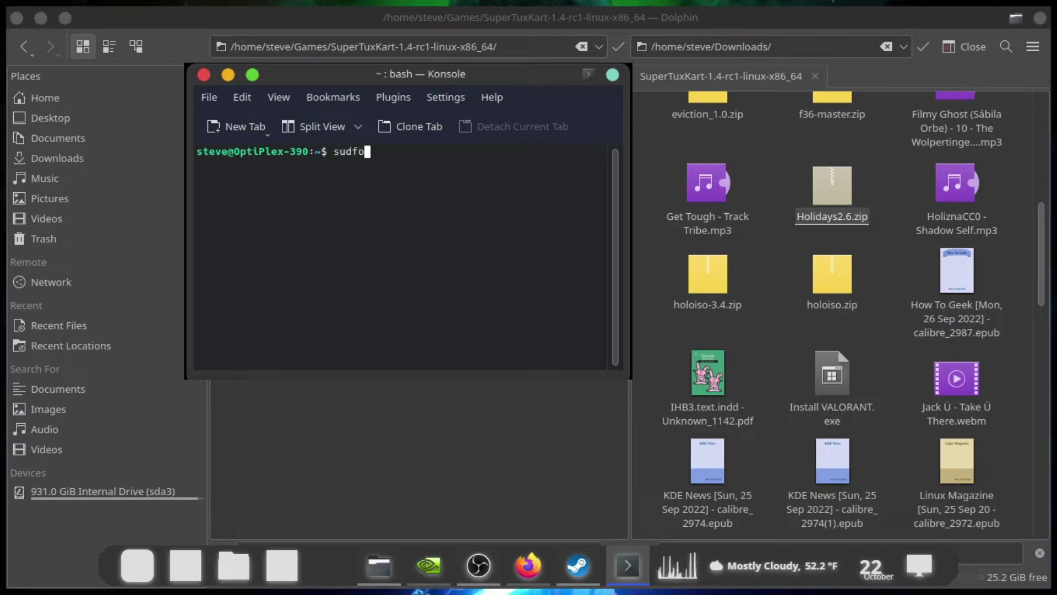
{"action": "type", "text": "apt"}
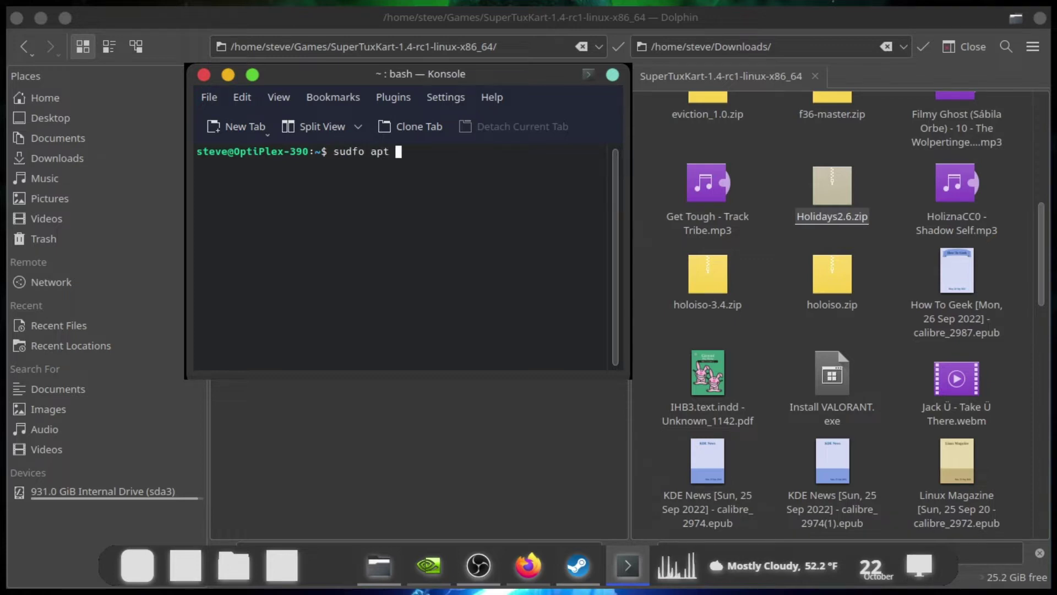
{"action": "key", "text": "Left"}
{"action": "key", "text": "Left"}
{"action": "key", "text": "Left"}
{"action": "key", "text": "Left"}
{"action": "key", "text": "Left"}
{"action": "key", "text": "Left"}
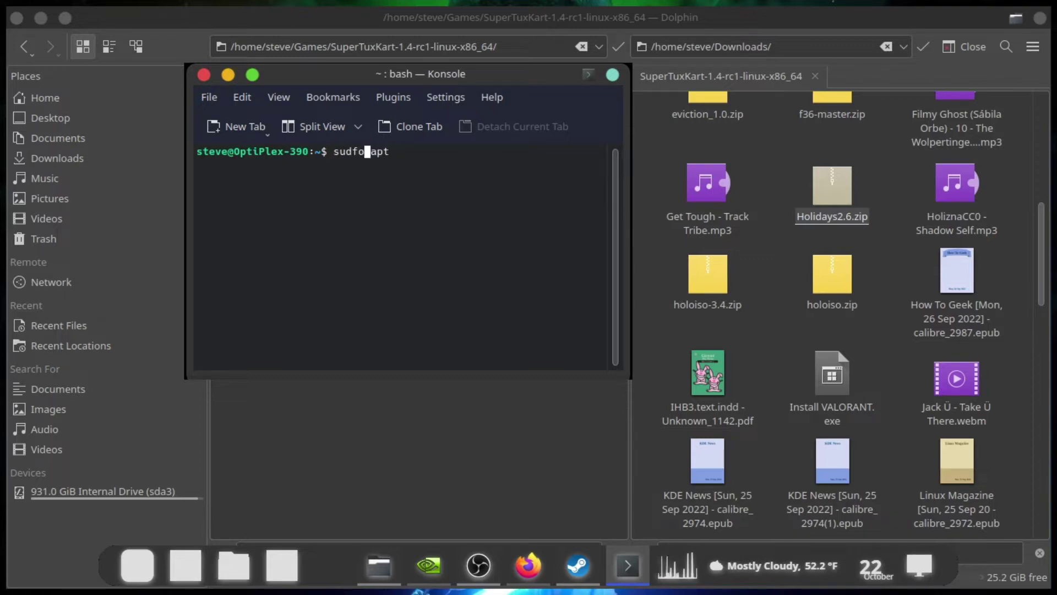
{"action": "key", "text": "BackSpace"}
{"action": "key", "text": "Right"}
{"action": "key", "text": "Right"}
{"action": "key", "text": "Right"}
{"action": "key", "text": "Right"}
{"action": "key", "text": "Right"}
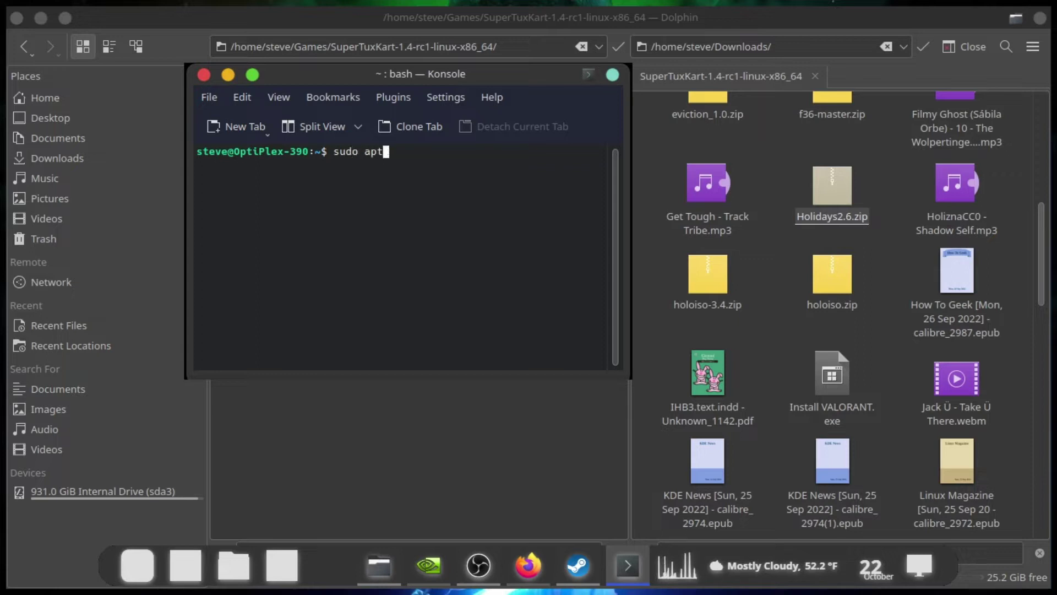
{"action": "type", "text": "insta"}
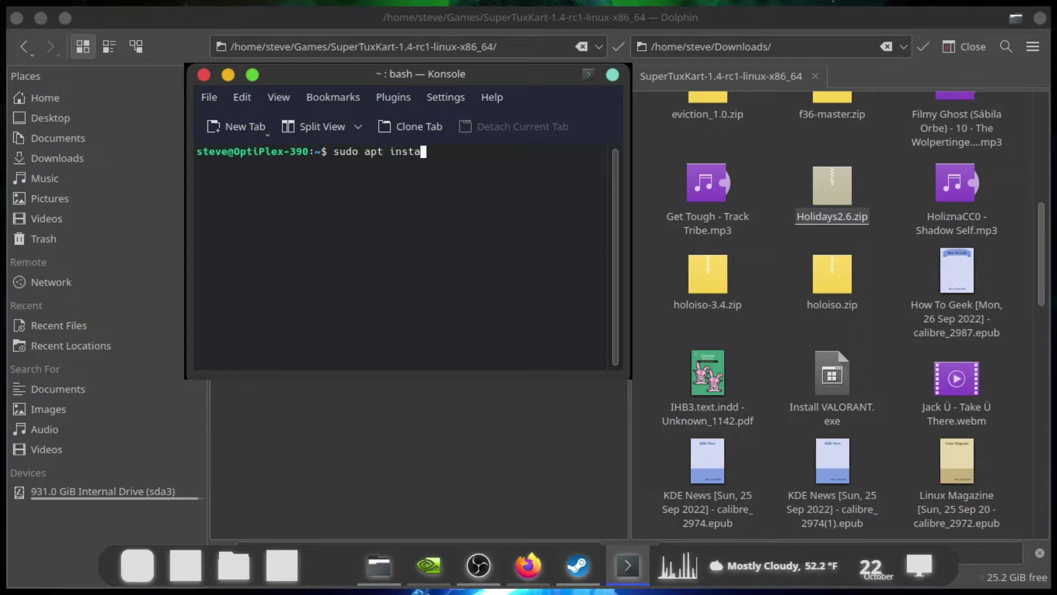
{"action": "type", "text": "ll game"}
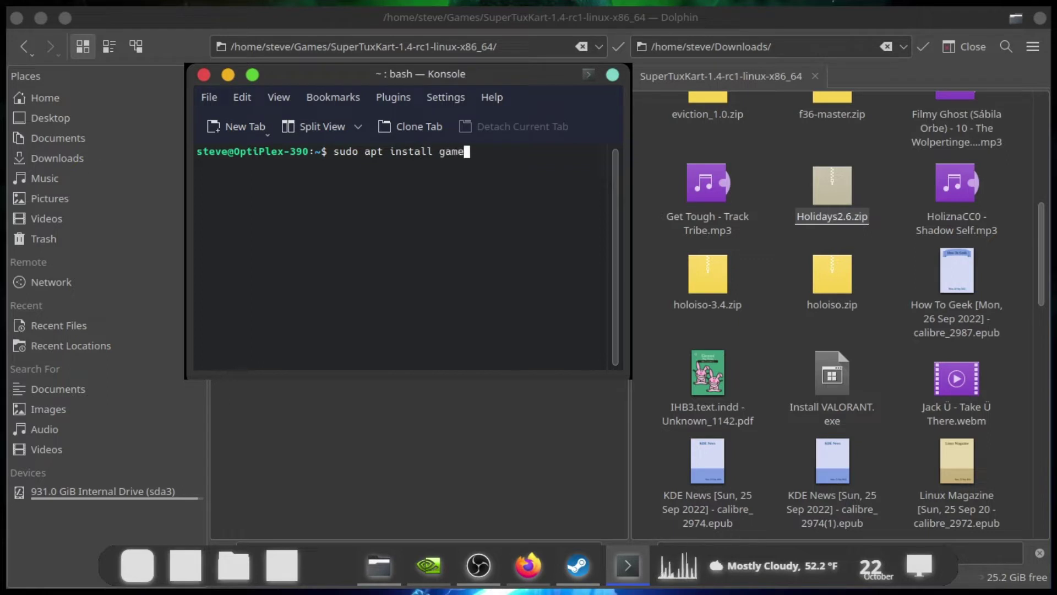
{"action": "type", "text": "mode"}
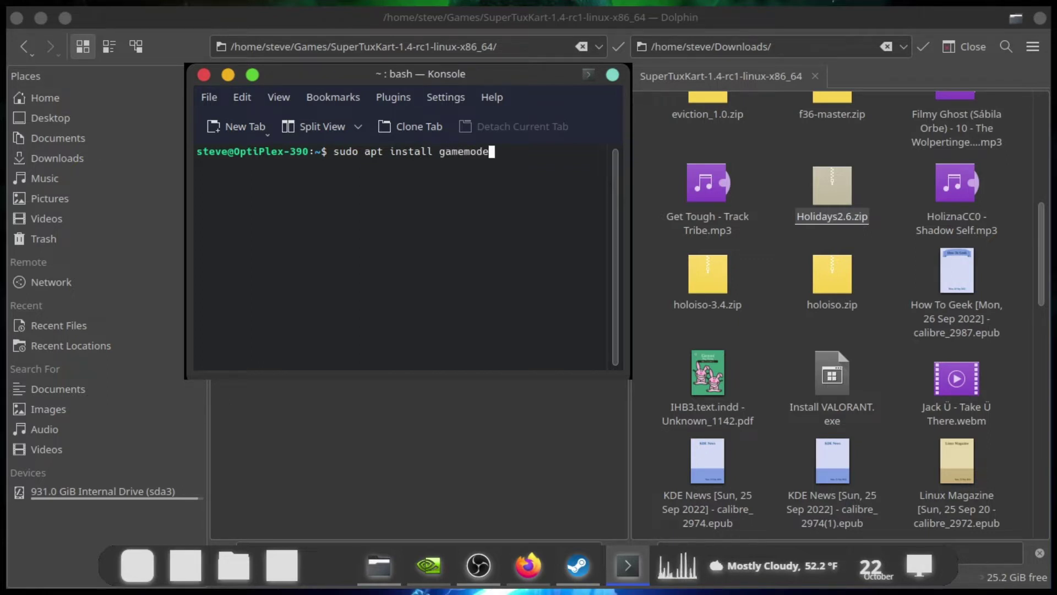
{"action": "key", "text": "Return"}
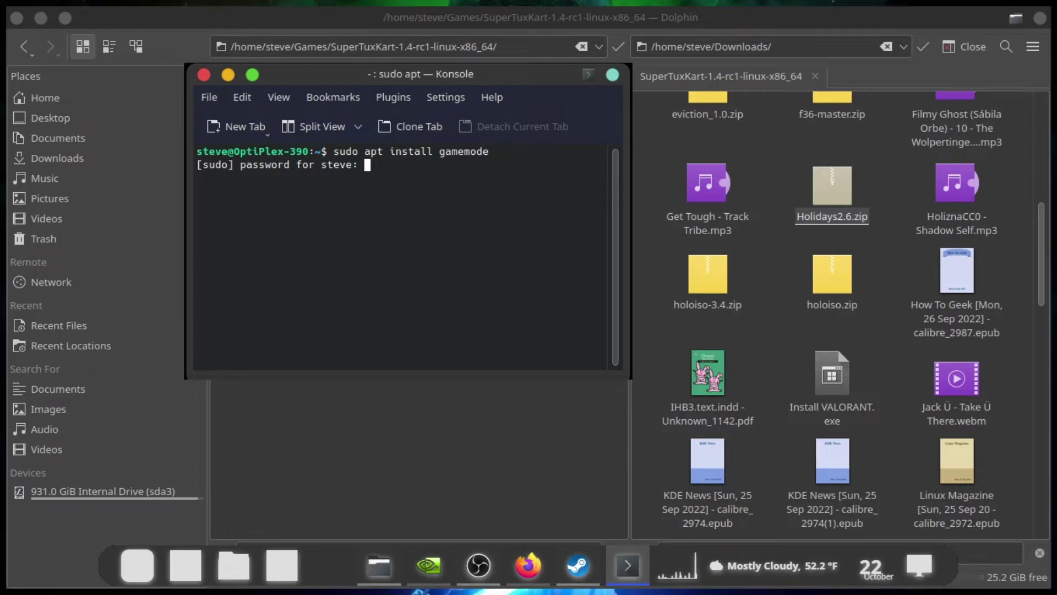
{"action": "key", "text": "Return"}
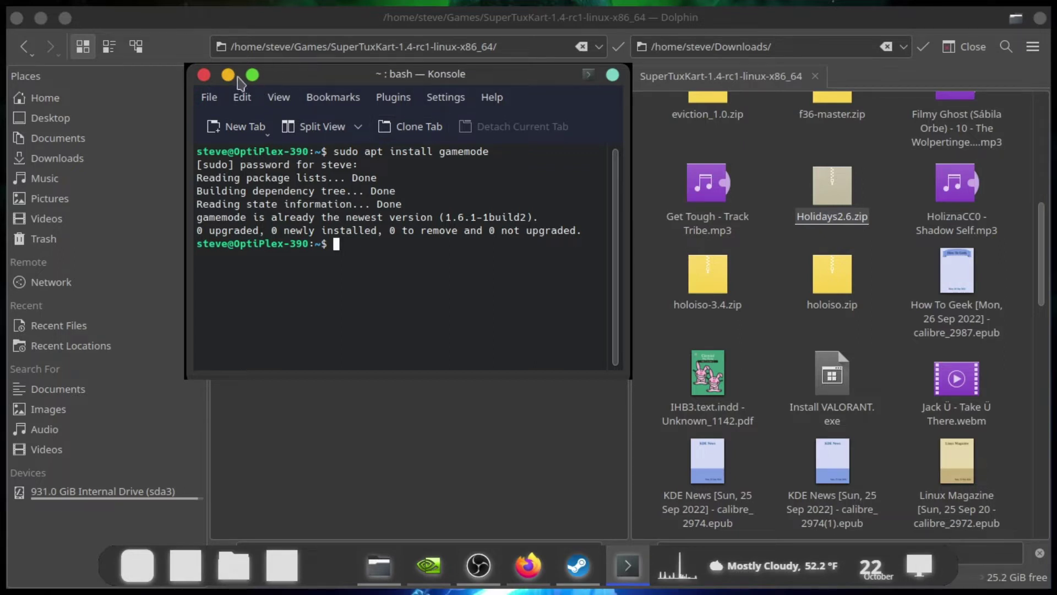
- Close Konsole, minimize Dolphin, and open the Shatterline library page's gear menu in Steam
{"action": "left_click", "coordinate": [205, 78]}
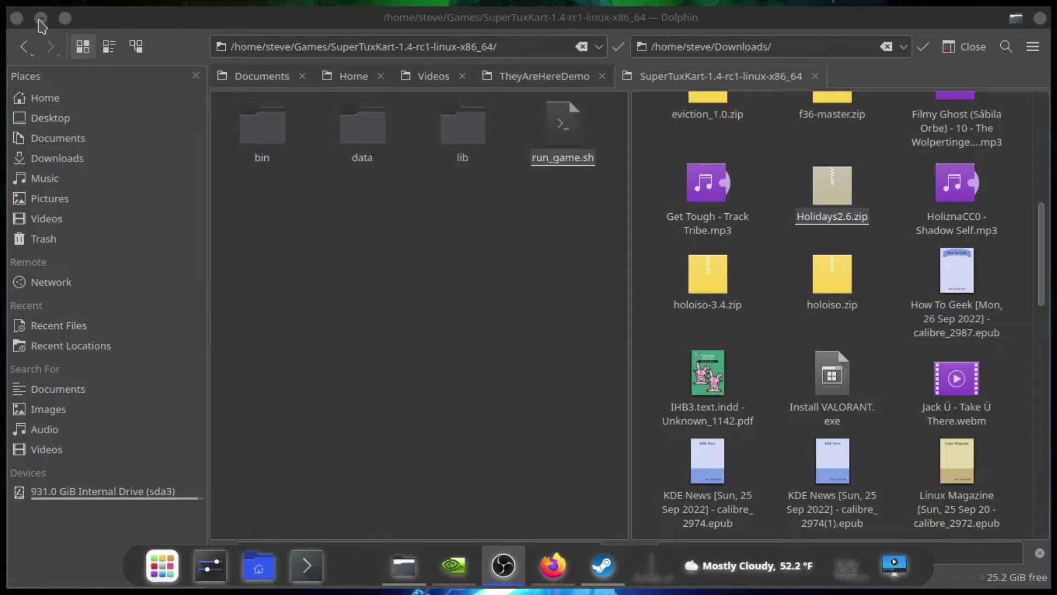
{"action": "left_click", "coordinate": [40, 19]}
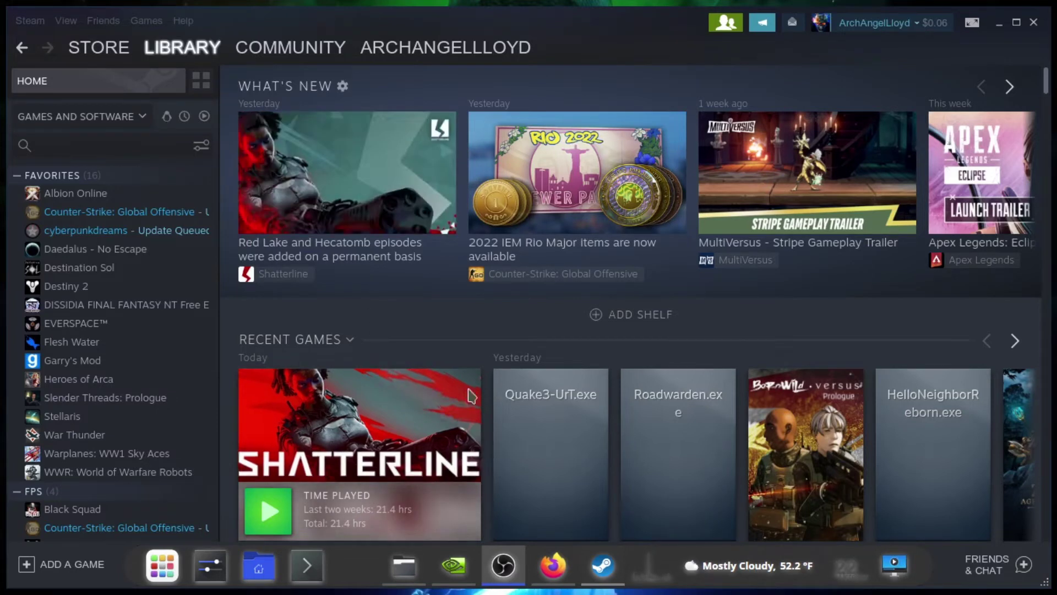
{"action": "left_click", "coordinate": [385, 467]}
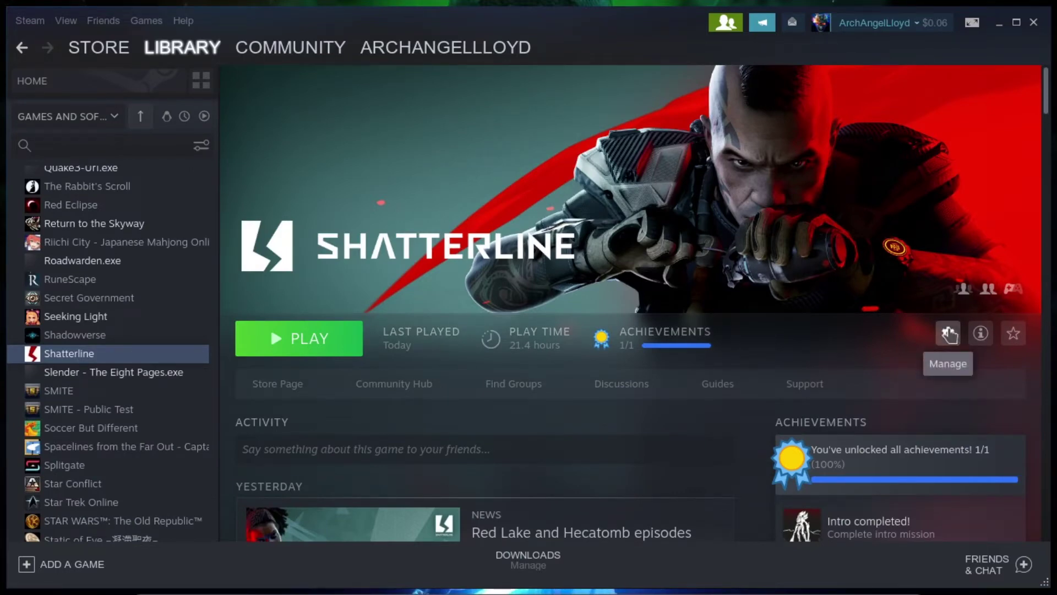
{"action": "left_click", "coordinate": [948, 333]}
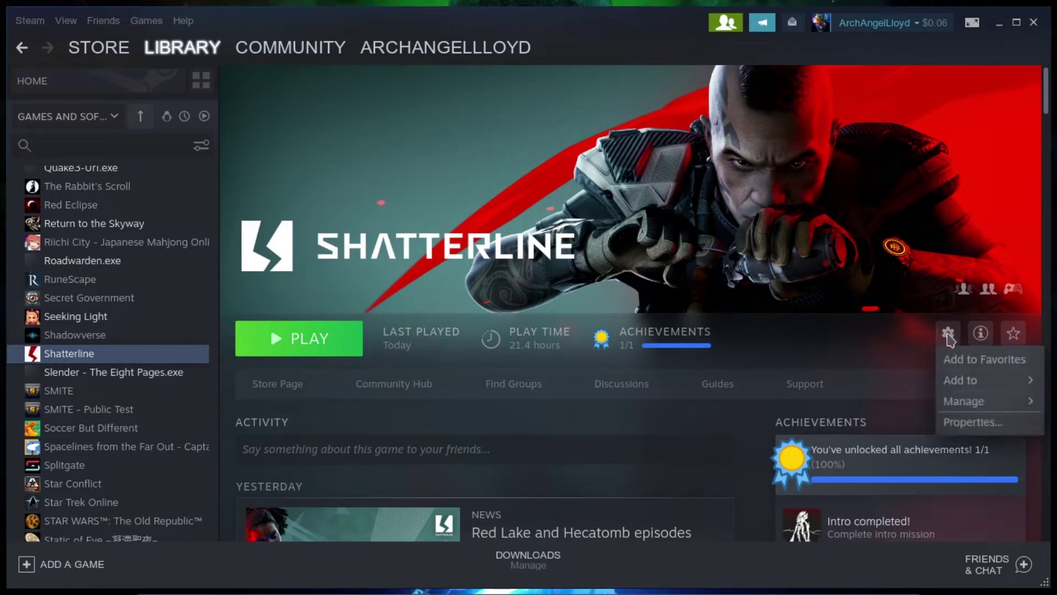
- Open Shatterline's Properties to confirm launch options read gamemoderun mangohud %command%
{"action": "left_click", "coordinate": [961, 423]}
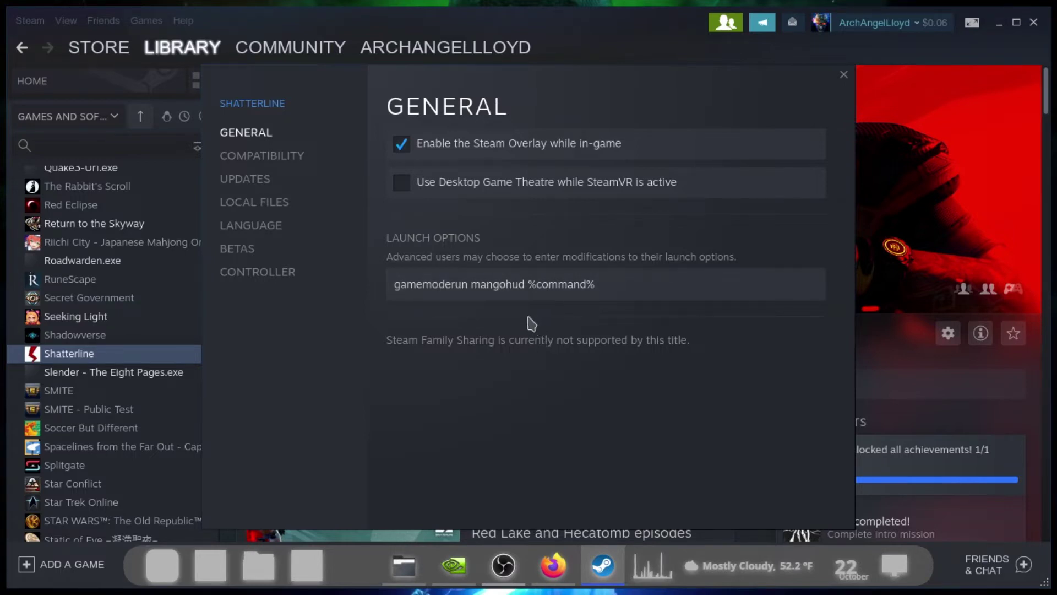
- Close the Shatterline Properties window, returning to the game page
{"action": "left_click", "coordinate": [844, 74]}
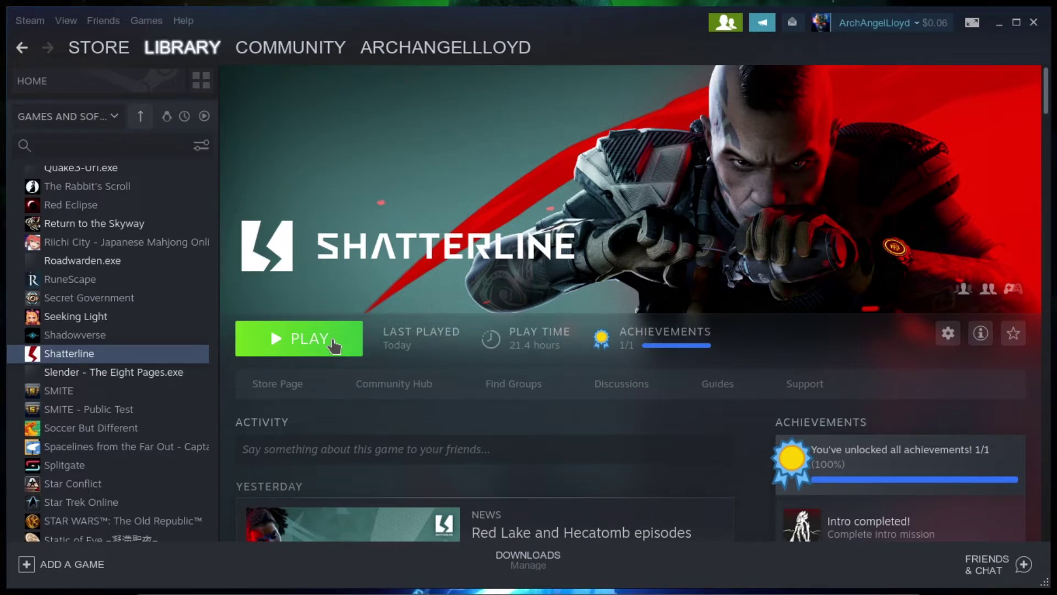
- Launch Shatterline with PLAY and let it reach the lobby with the MangoHud overlay near 140 FPS
{"action": "left_click", "coordinate": [327, 342]}
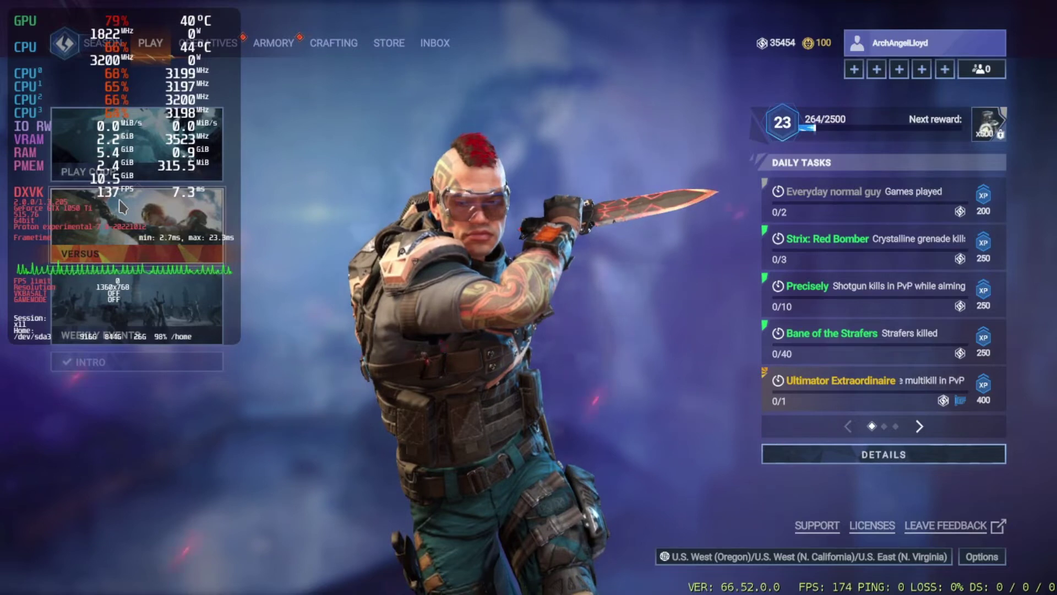
{"action": "left_click", "coordinate": [982, 557]}
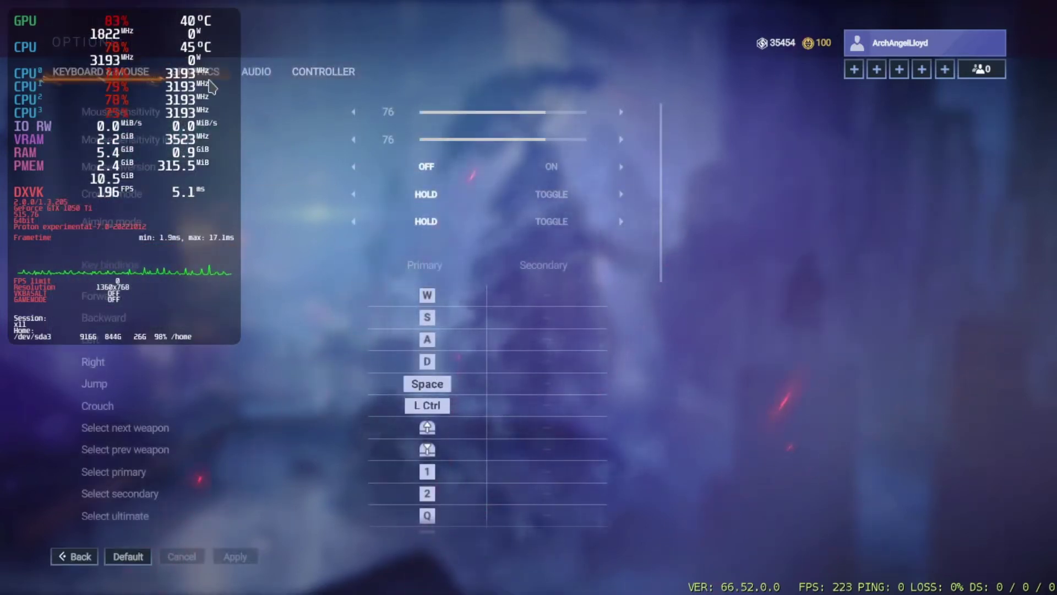
{"action": "left_click", "coordinate": [211, 87]}
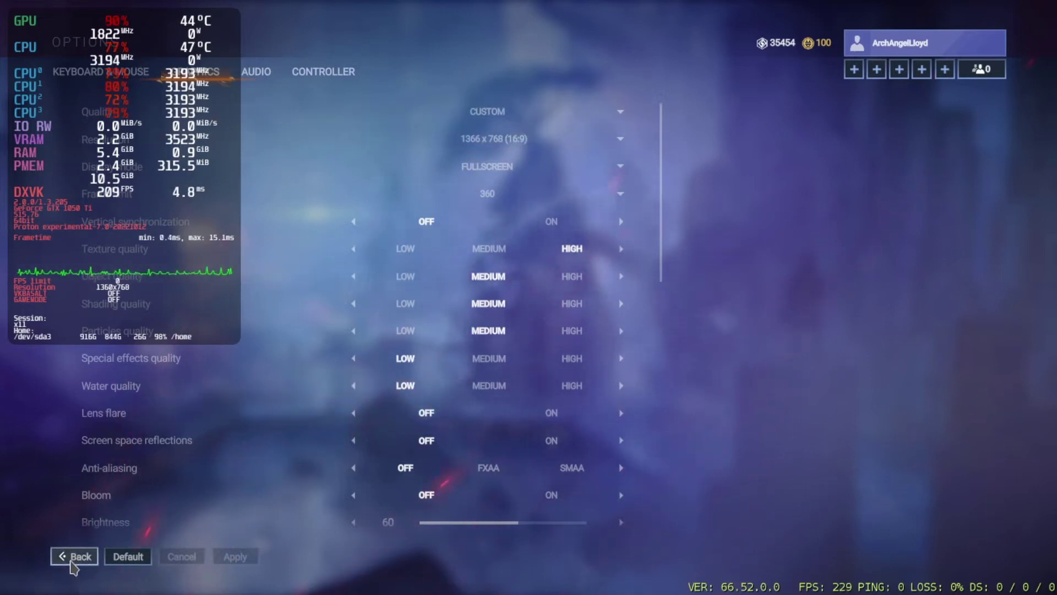
- Leave Options, then quit Shatterline via Esc and confirm YES to return to Steam
{"action": "left_click", "coordinate": [77, 559]}
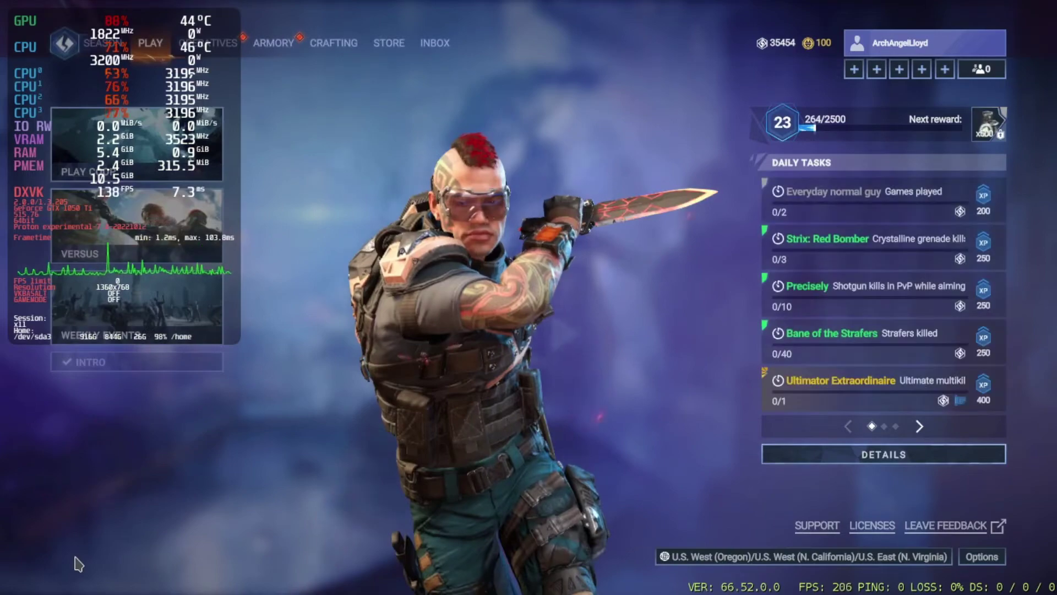
{"action": "key", "text": "Escape"}
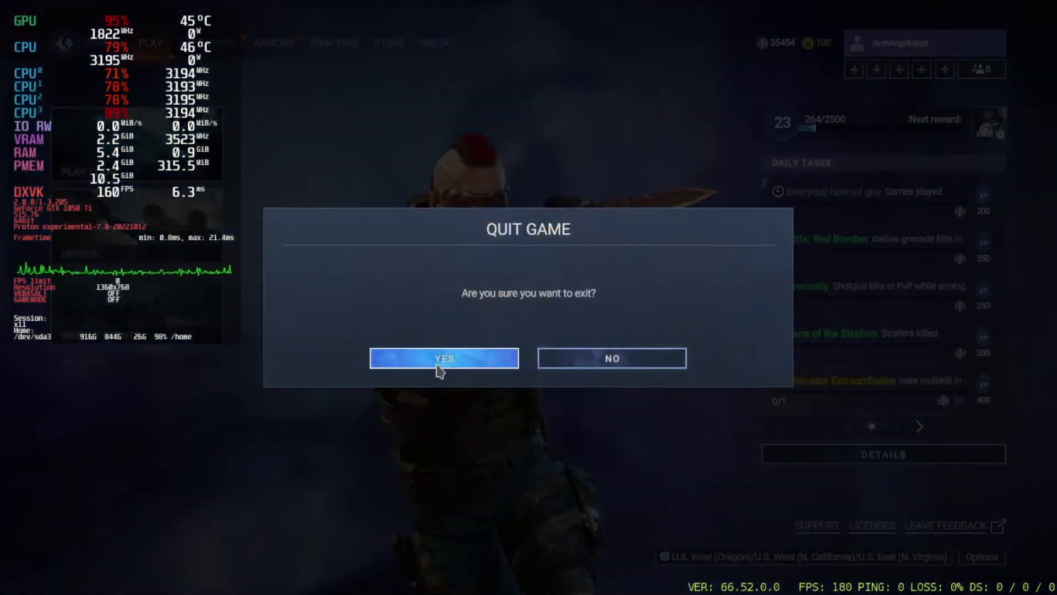
{"action": "left_click", "coordinate": [437, 364]}
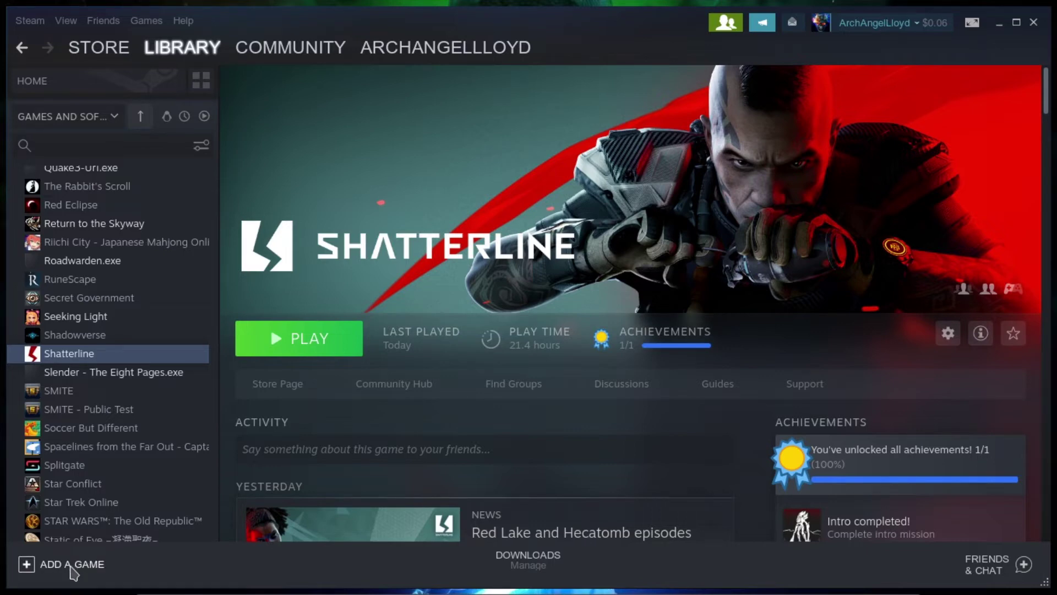
- Start adding a non-Steam game and open its file browser
{"action": "left_click", "coordinate": [73, 572]}
{"action": "left_click", "coordinate": [80, 509]}
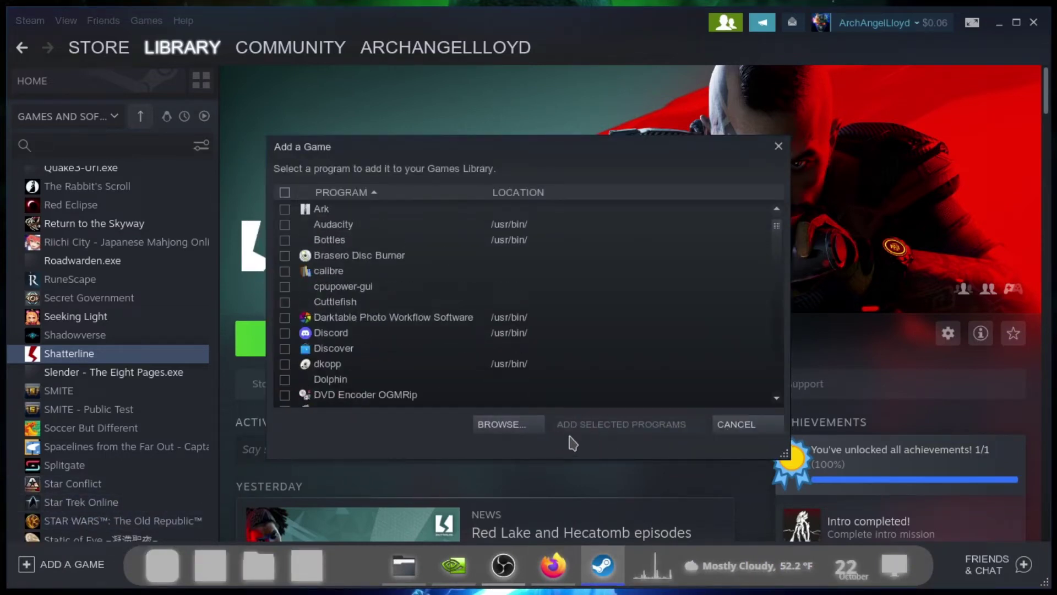
{"action": "left_click", "coordinate": [519, 430]}
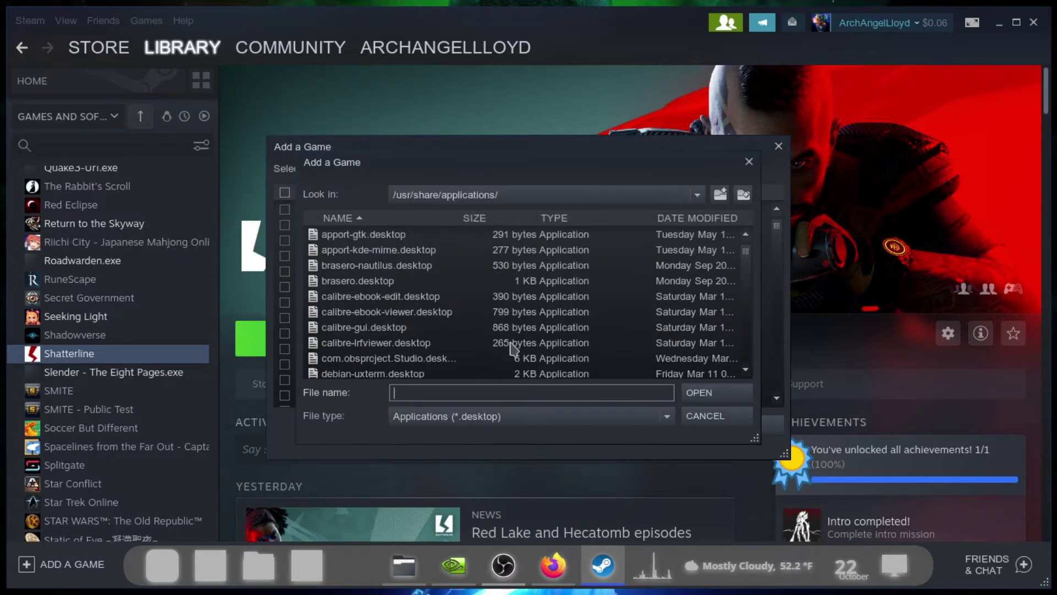
- Jump to the home folder and open its Games folder
{"action": "left_click", "coordinate": [698, 195]}
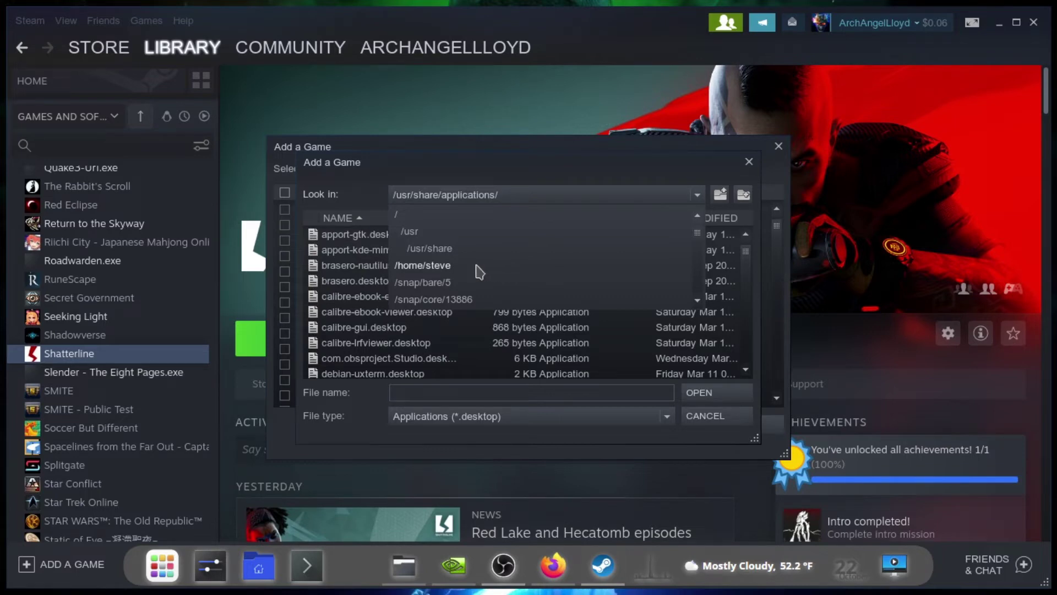
{"action": "left_click", "coordinate": [447, 267]}
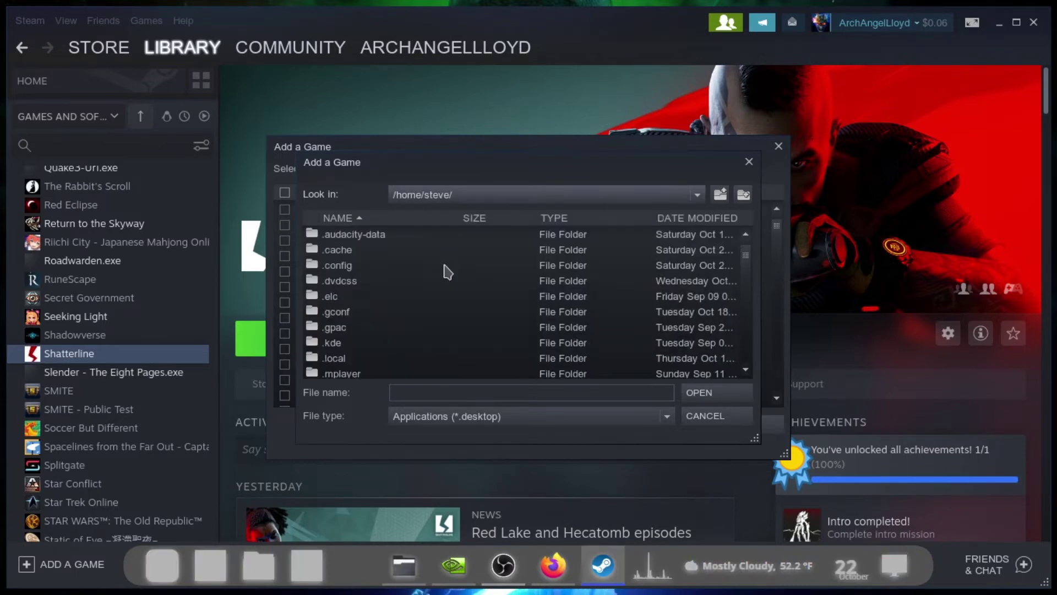
{"action": "scroll", "coordinate": [413, 281], "scroll_direction": "down", "scroll_amount": 4}
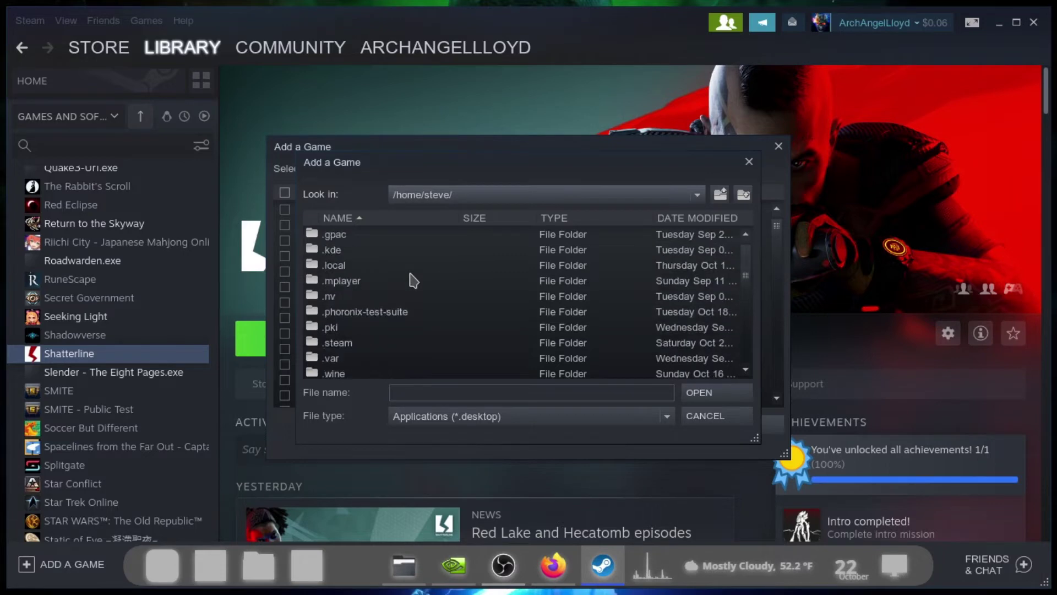
{"action": "scroll", "coordinate": [413, 280], "scroll_direction": "down", "scroll_amount": 2}
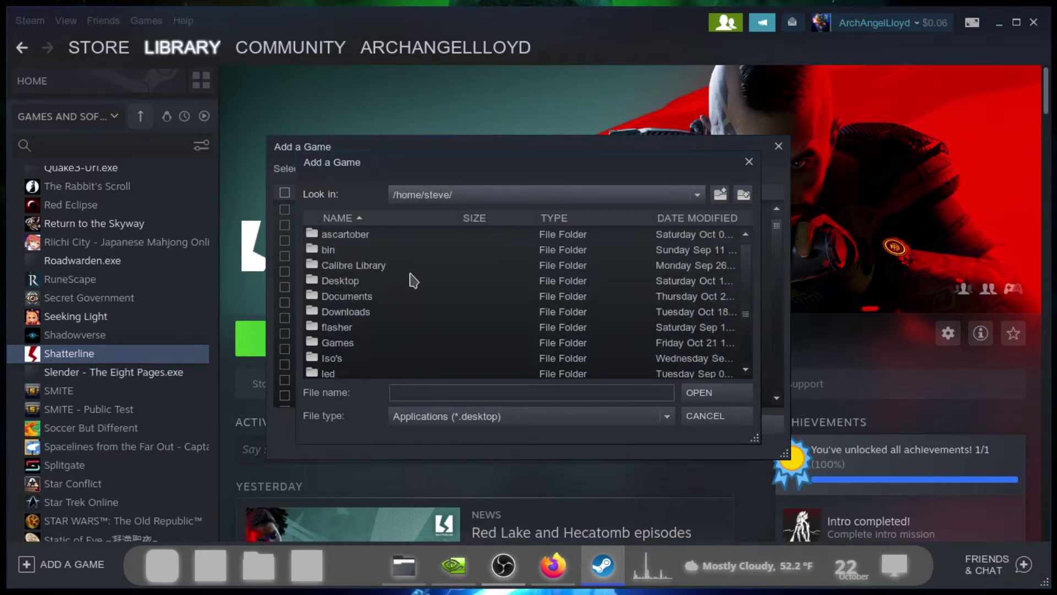
{"action": "scroll", "coordinate": [413, 281], "scroll_direction": "down", "scroll_amount": 1}
{"action": "scroll", "coordinate": [413, 281], "scroll_direction": "down", "scroll_amount": 1}
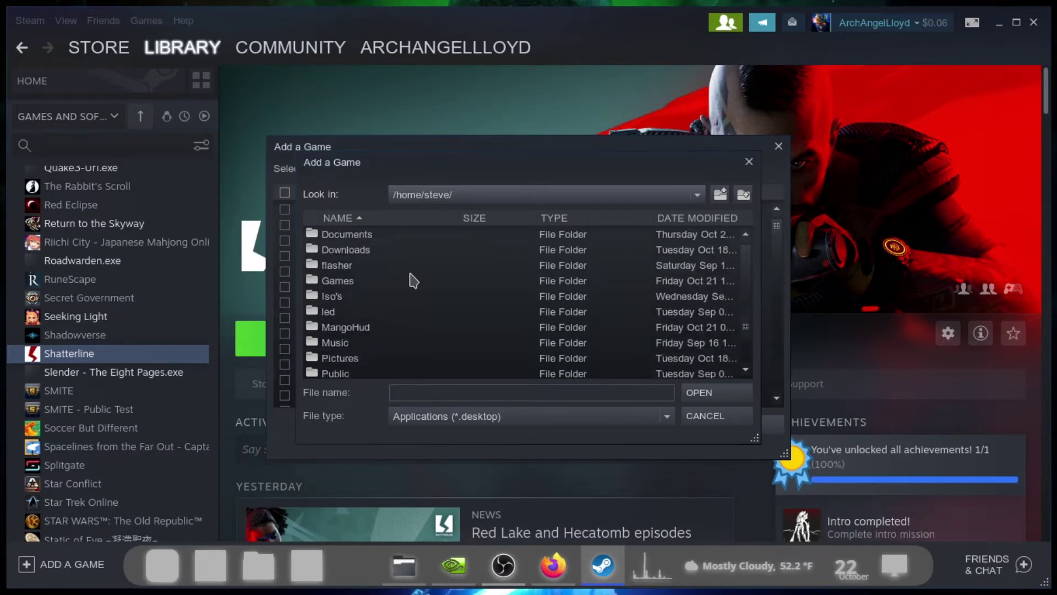
{"action": "double_click", "coordinate": [317, 282]}
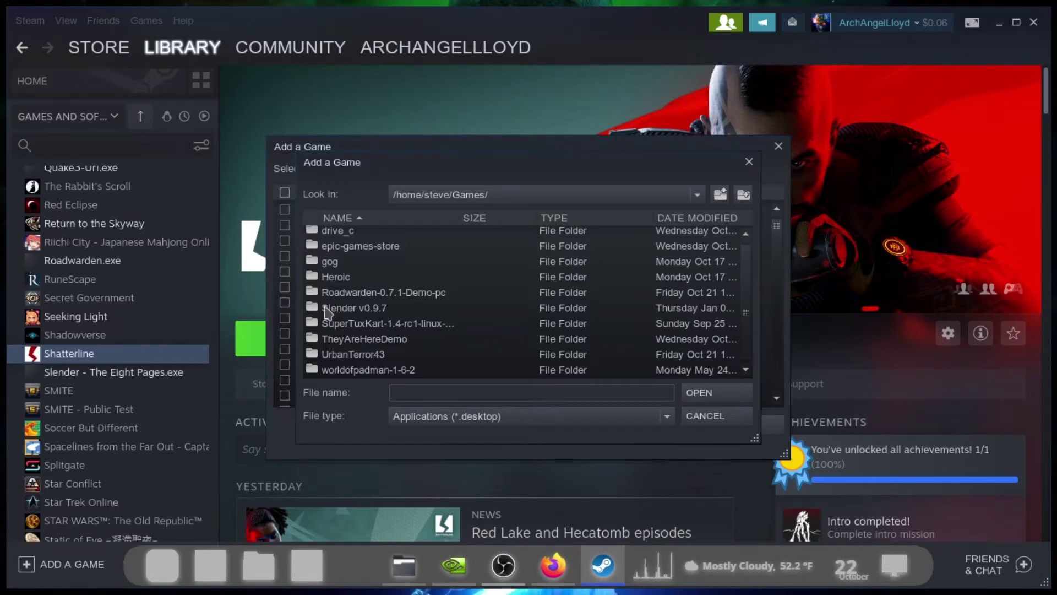
- Open Slender v0.9.7, set the file type filter to All Files, and look inside its data folder
{"action": "double_click", "coordinate": [326, 308]}
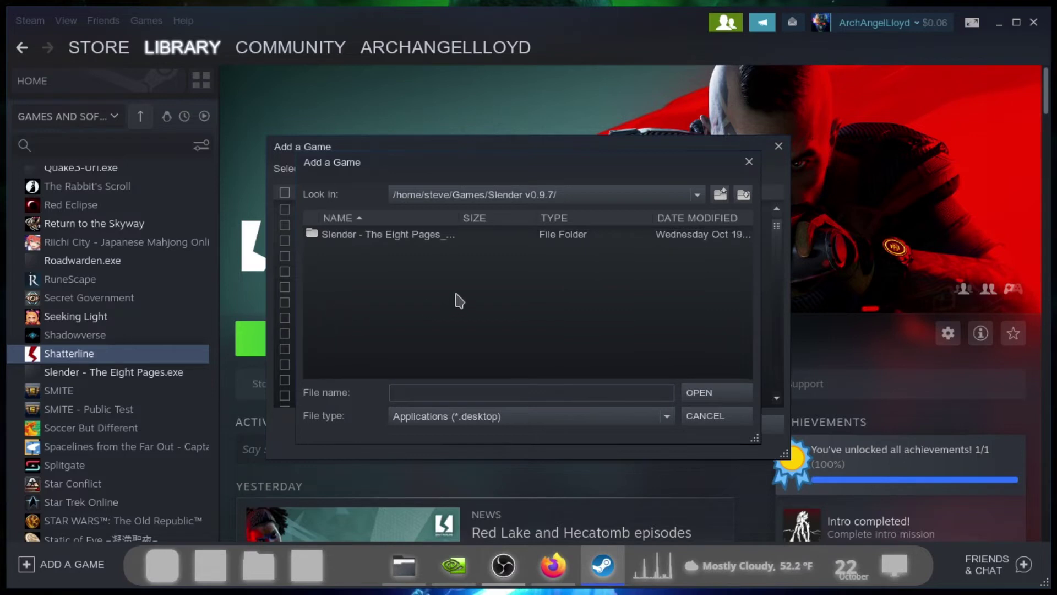
{"action": "left_click", "coordinate": [321, 240]}
{"action": "left_click", "coordinate": [667, 417]}
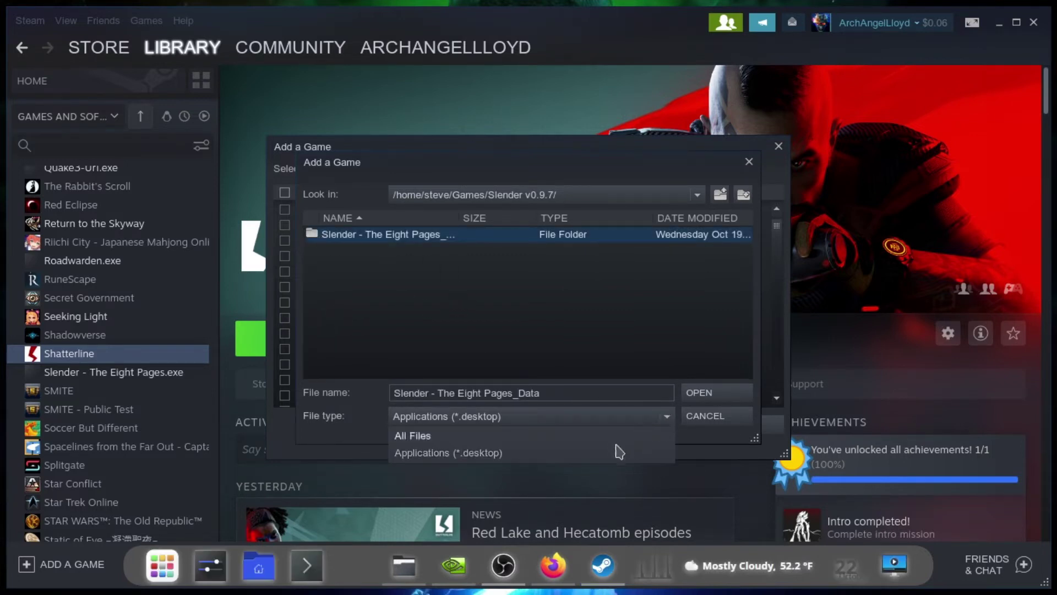
{"action": "left_click", "coordinate": [429, 435]}
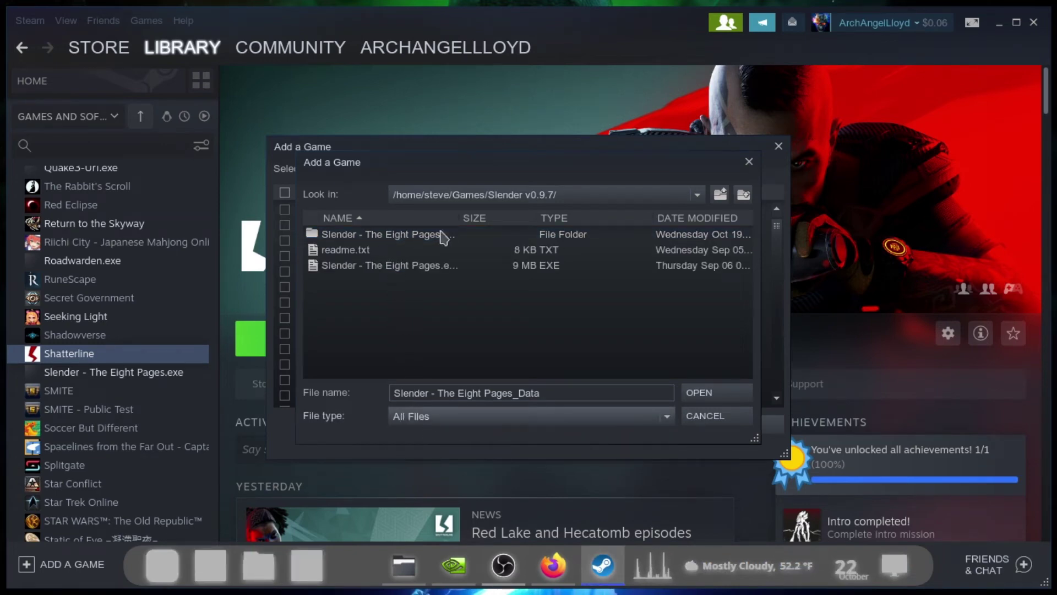
{"action": "double_click", "coordinate": [332, 238]}
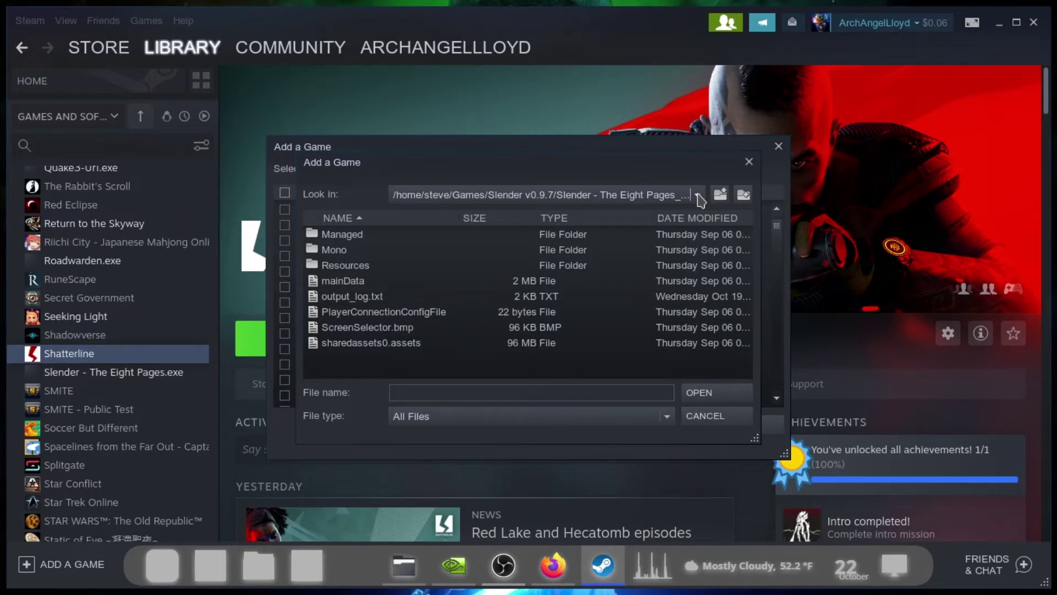
- Go back to Slender v0.9.7 and choose Slender - The Eight Pages.exe as the program
{"action": "left_click", "coordinate": [698, 196]}
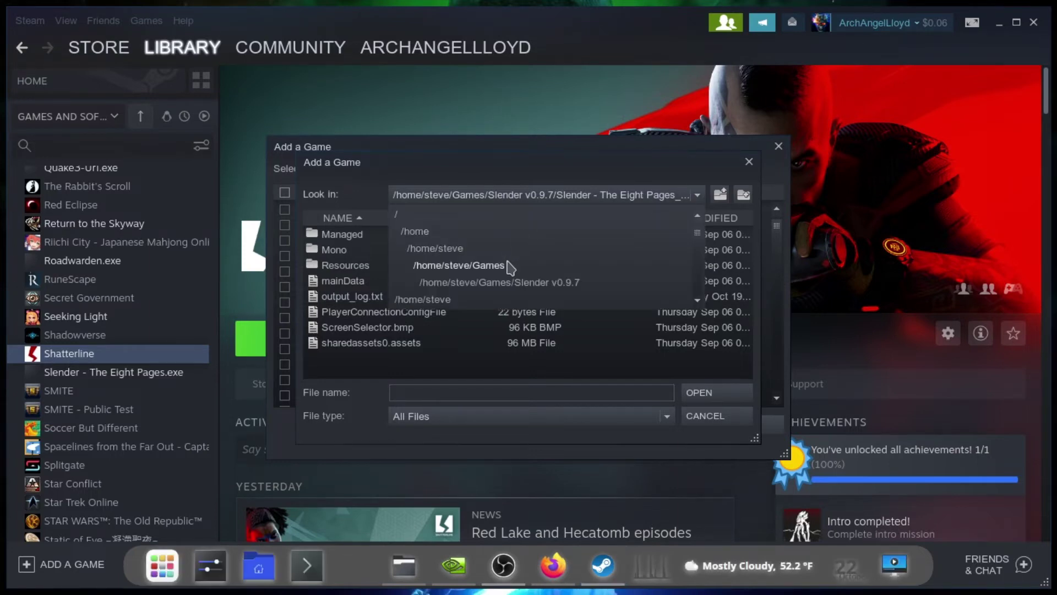
{"action": "left_click", "coordinate": [510, 285]}
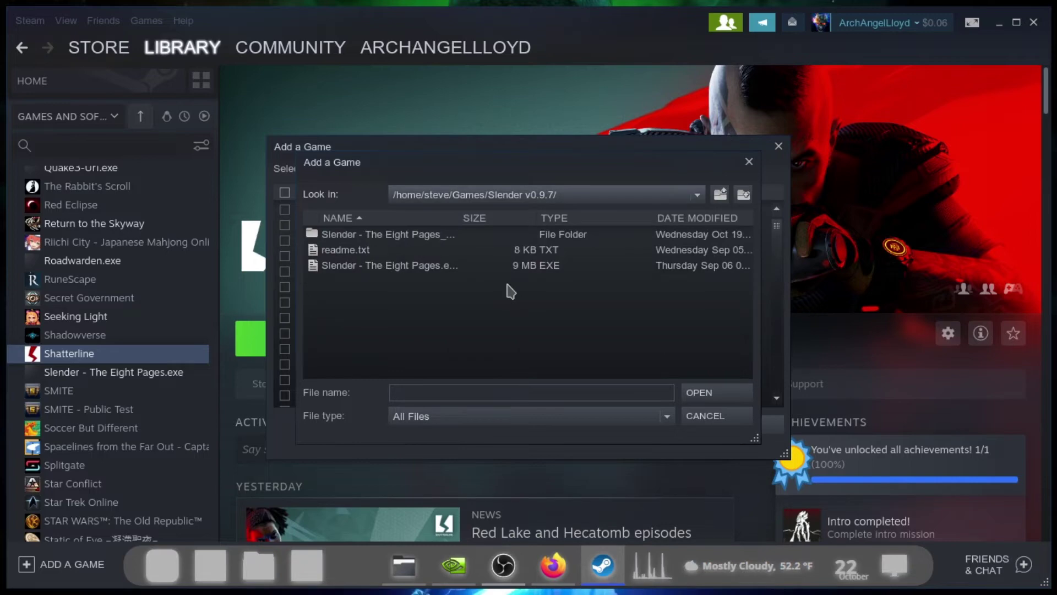
{"action": "left_click_drag", "start_coordinate": [463, 221], "coordinate": [475, 220]}
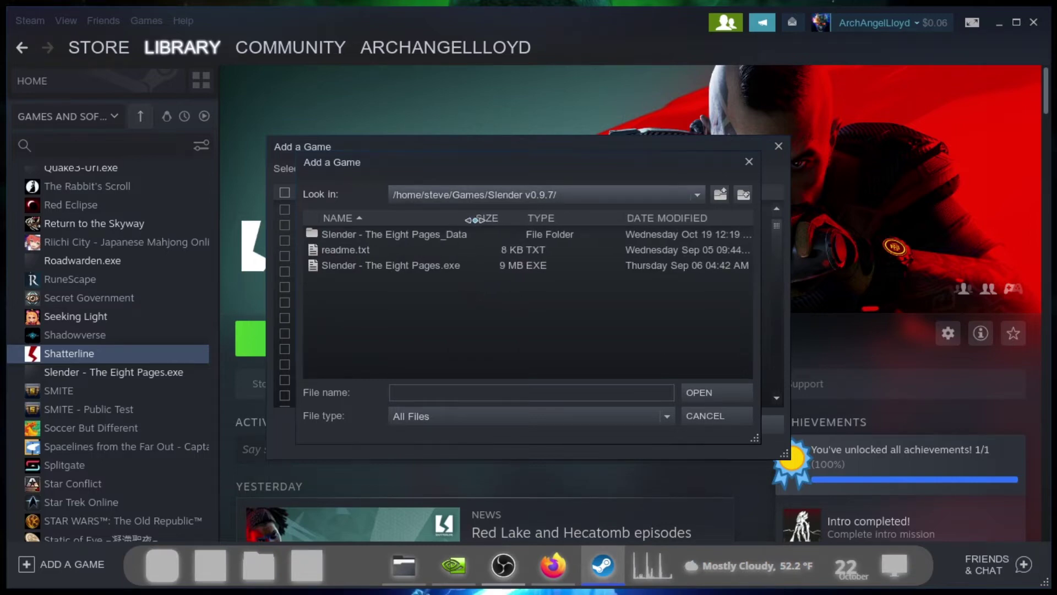
{"action": "left_click", "coordinate": [394, 267]}
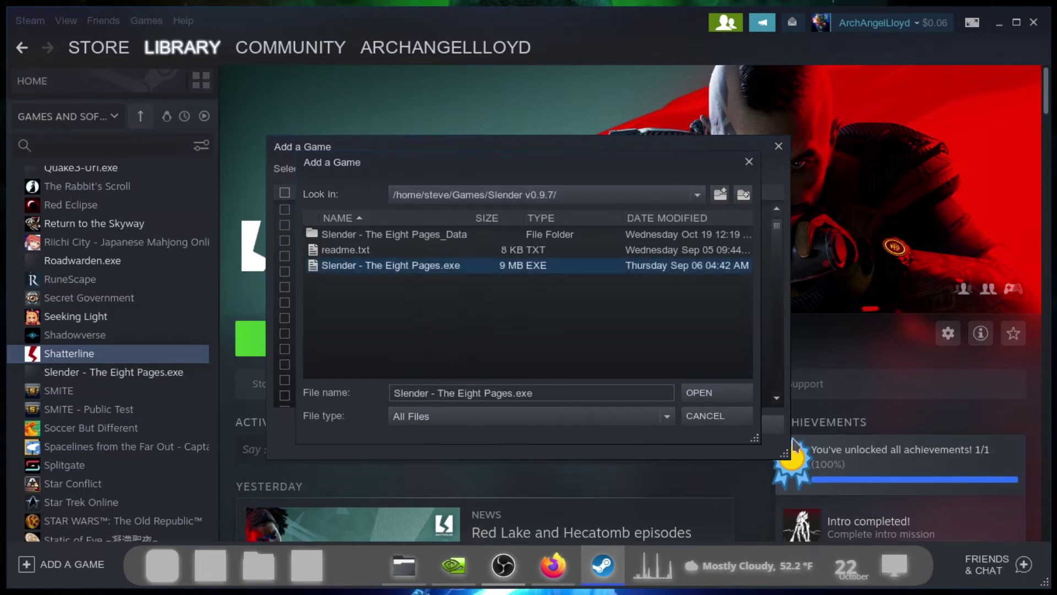
{"action": "left_click", "coordinate": [713, 393]}
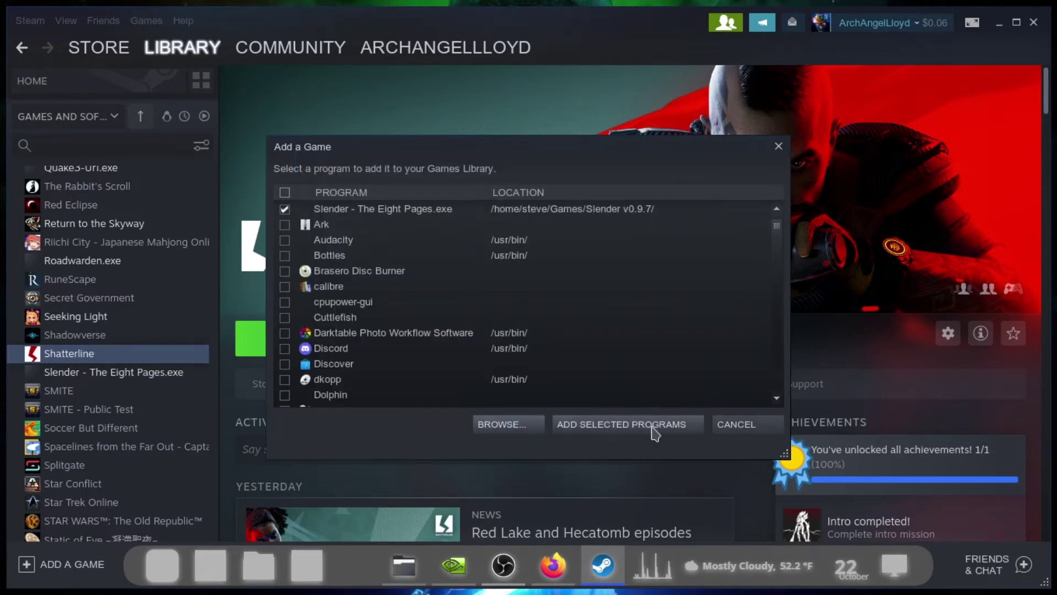
- Add the ticked Slender exe to the library, check its Compatibility properties, then close them
{"action": "left_click", "coordinate": [653, 427]}
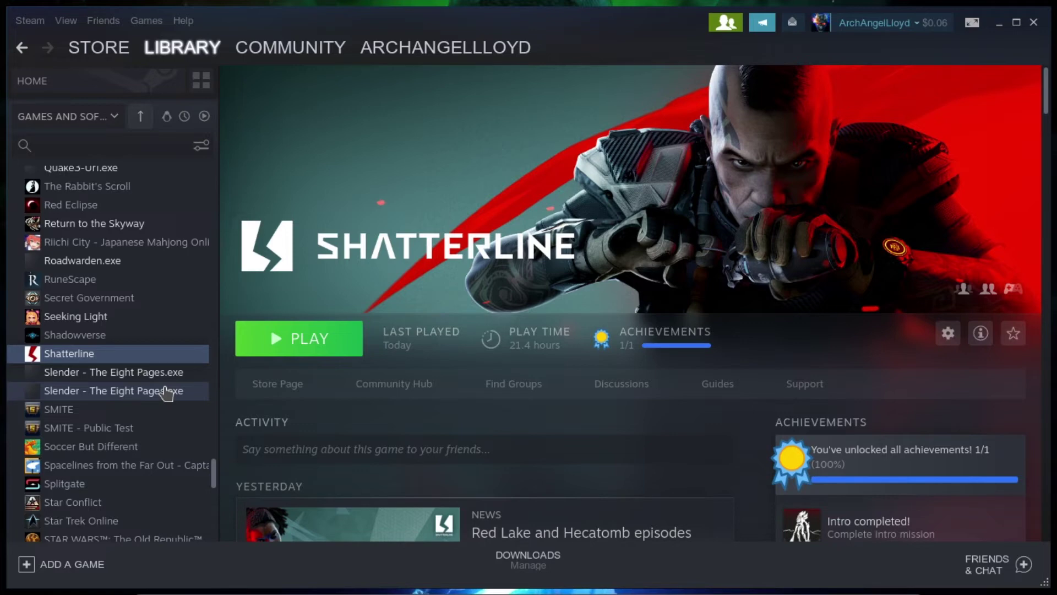
{"action": "left_click", "coordinate": [167, 393]}
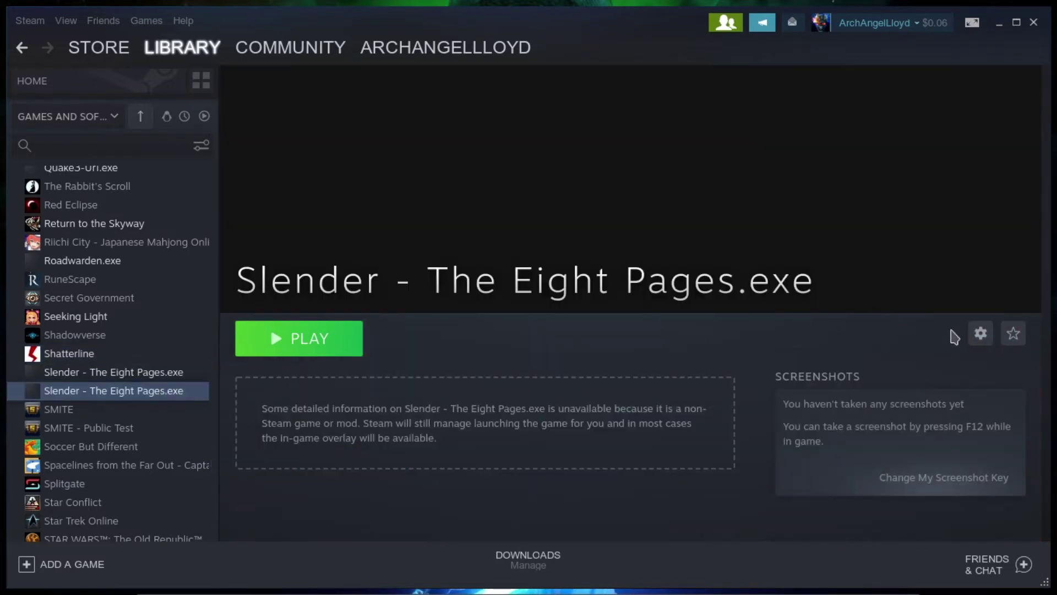
{"action": "left_click", "coordinate": [980, 333]}
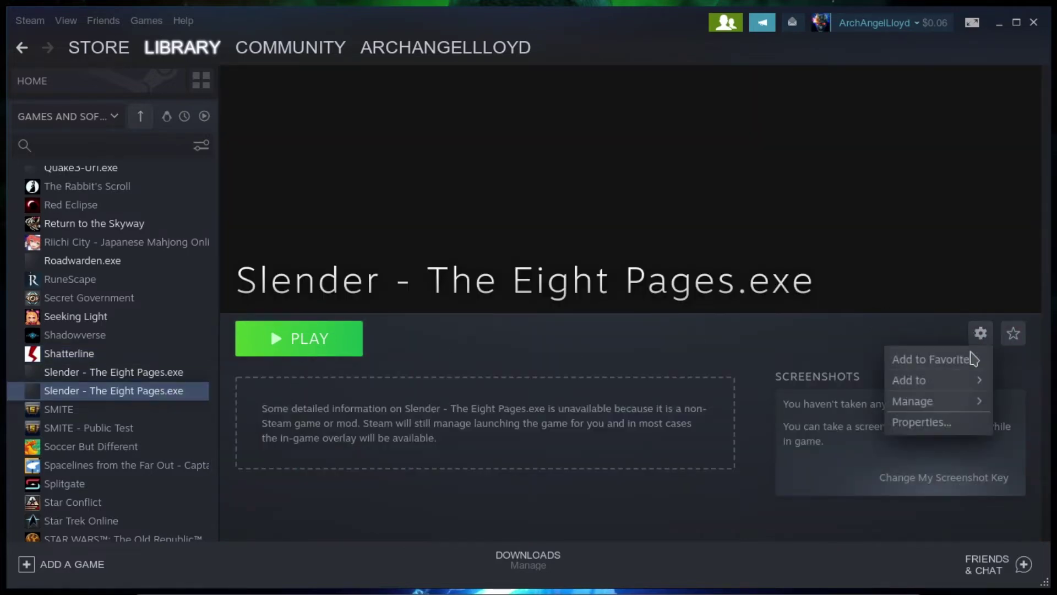
{"action": "left_click", "coordinate": [931, 423]}
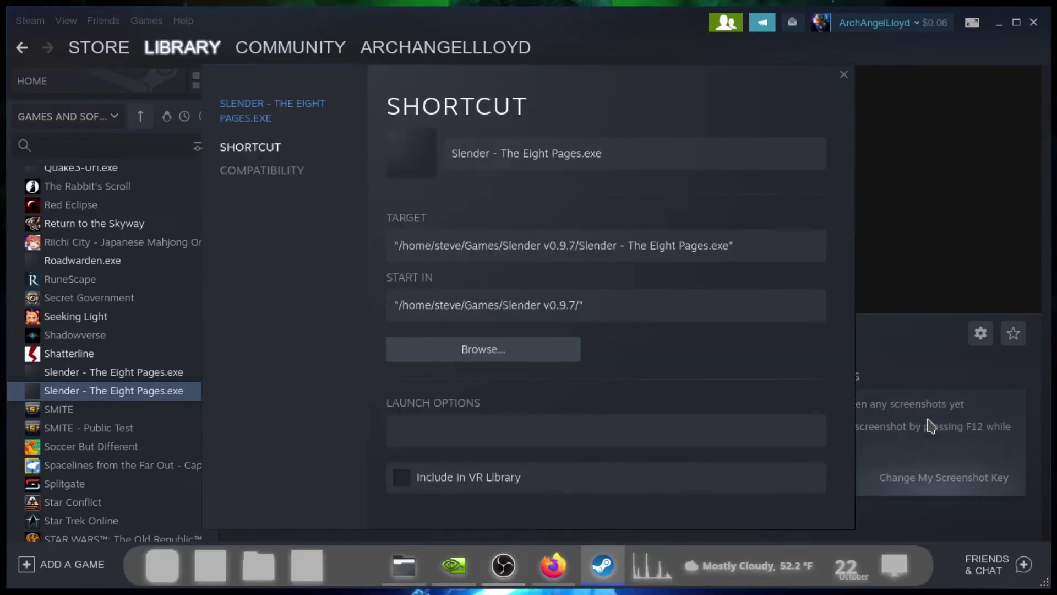
{"action": "left_click", "coordinate": [278, 173]}
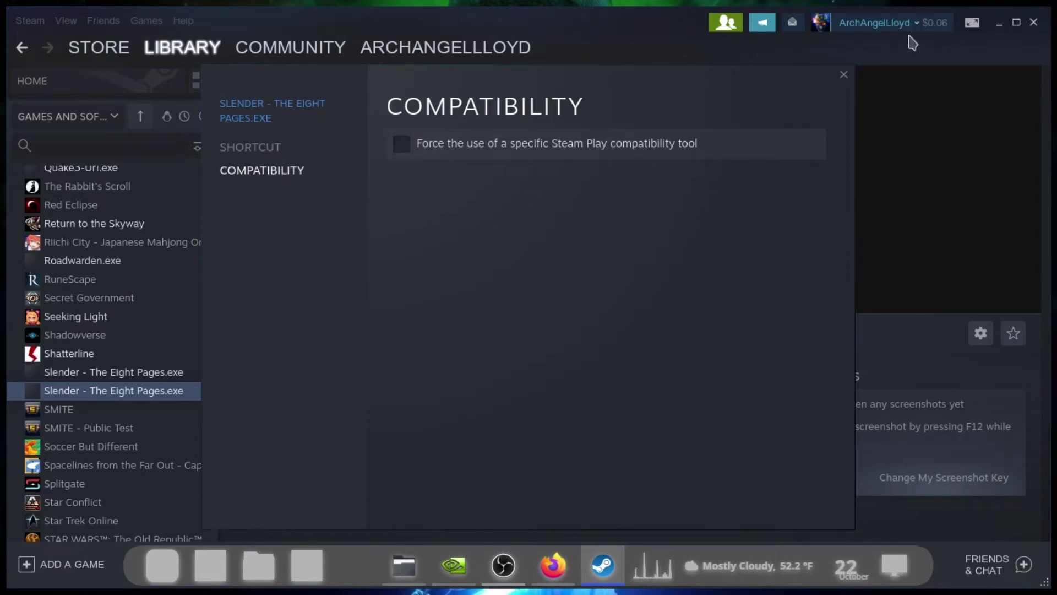
{"action": "left_click", "coordinate": [843, 76]}
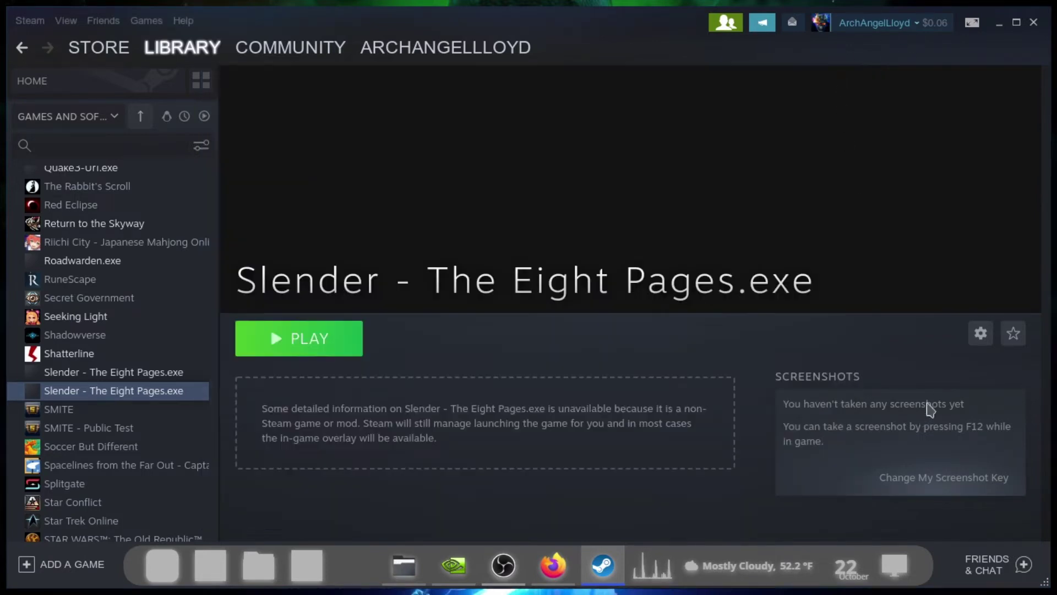
- In the Compatibility properties, force Proton Experimental as the shortcut's Steam Play tool, then close
{"action": "left_click", "coordinate": [981, 334]}
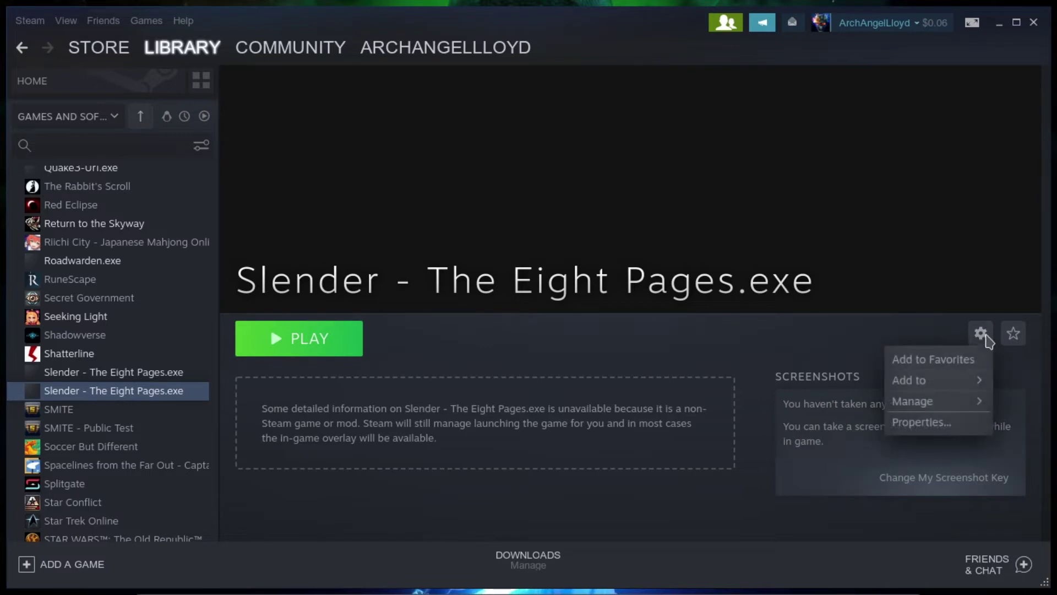
{"action": "left_click", "coordinate": [914, 421]}
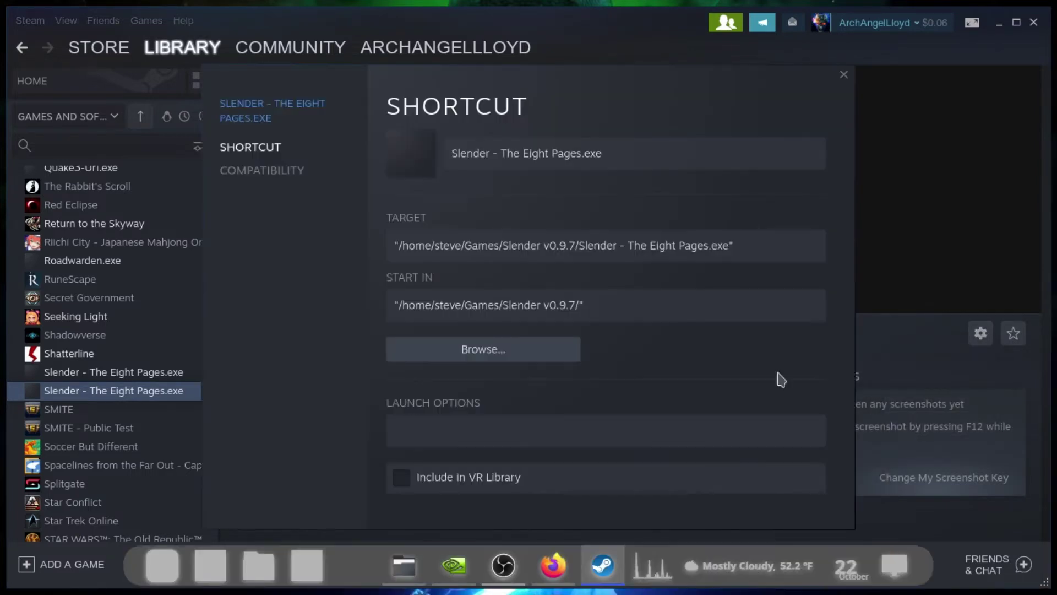
{"action": "left_click", "coordinate": [255, 176]}
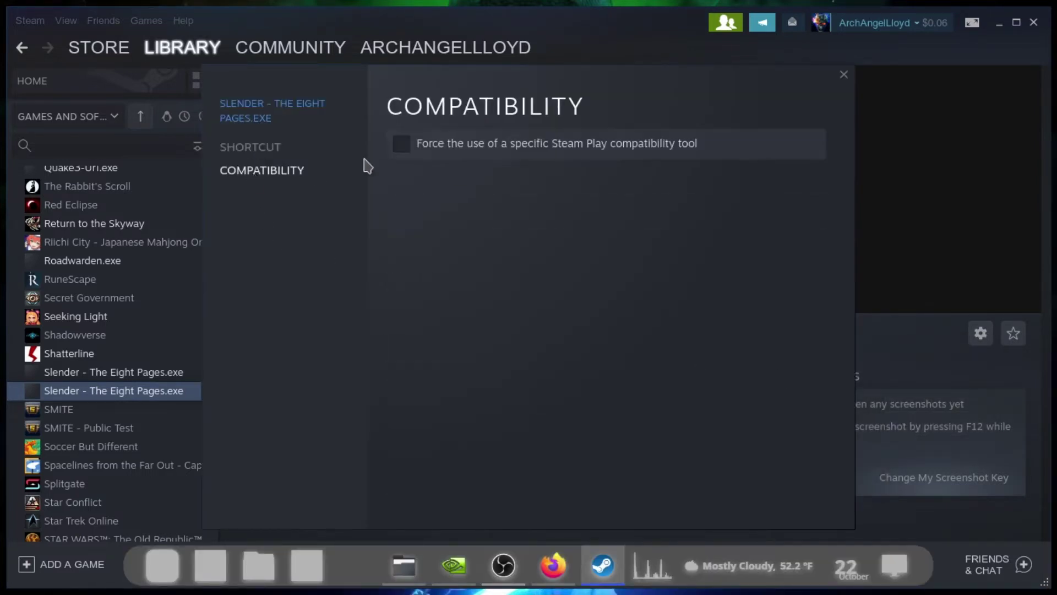
{"action": "left_click", "coordinate": [395, 151]}
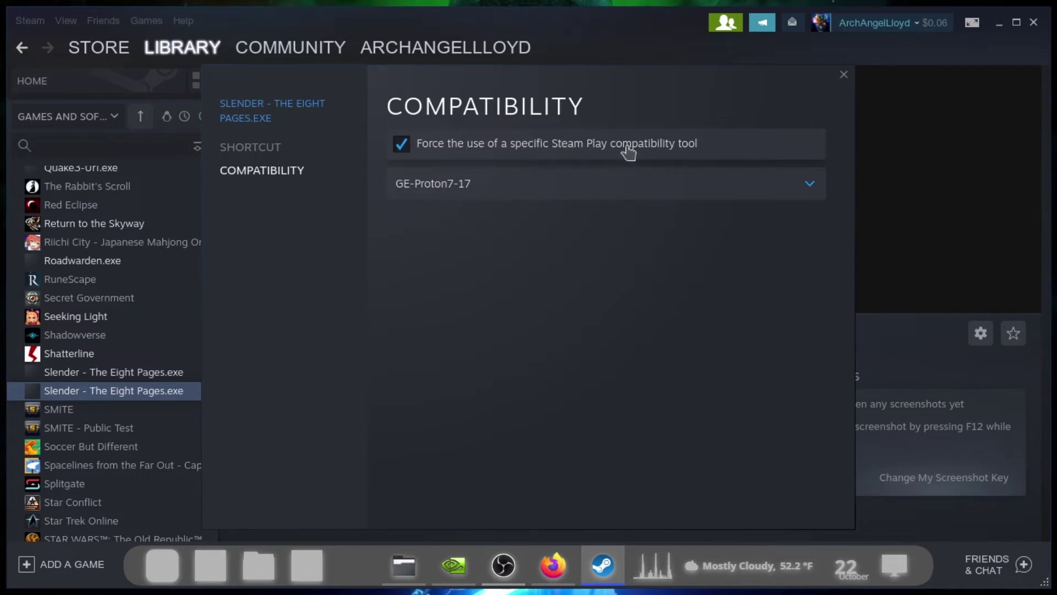
{"action": "left_click", "coordinate": [623, 189]}
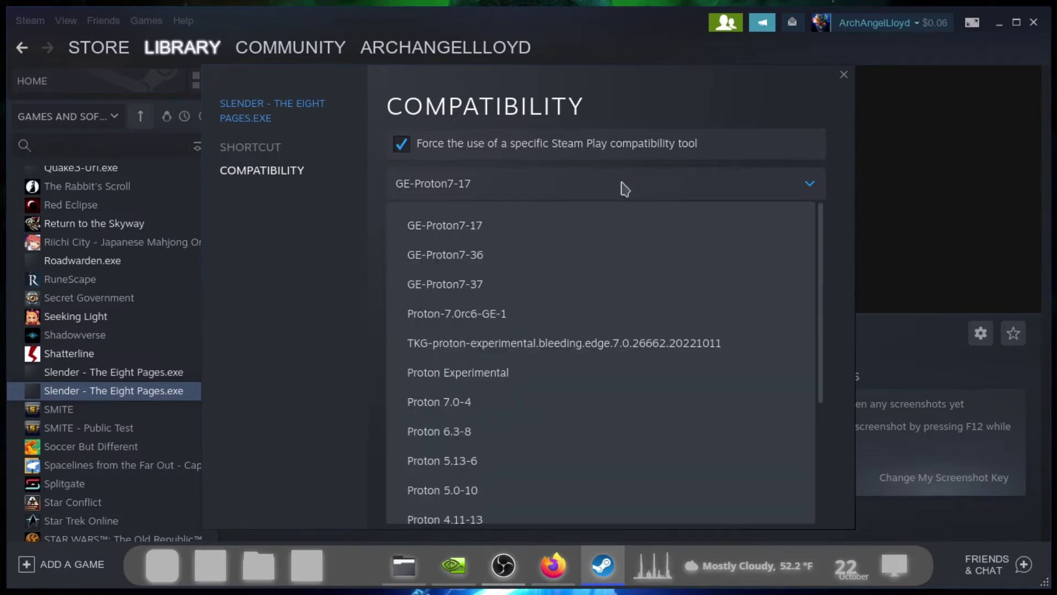
{"action": "left_click", "coordinate": [490, 375]}
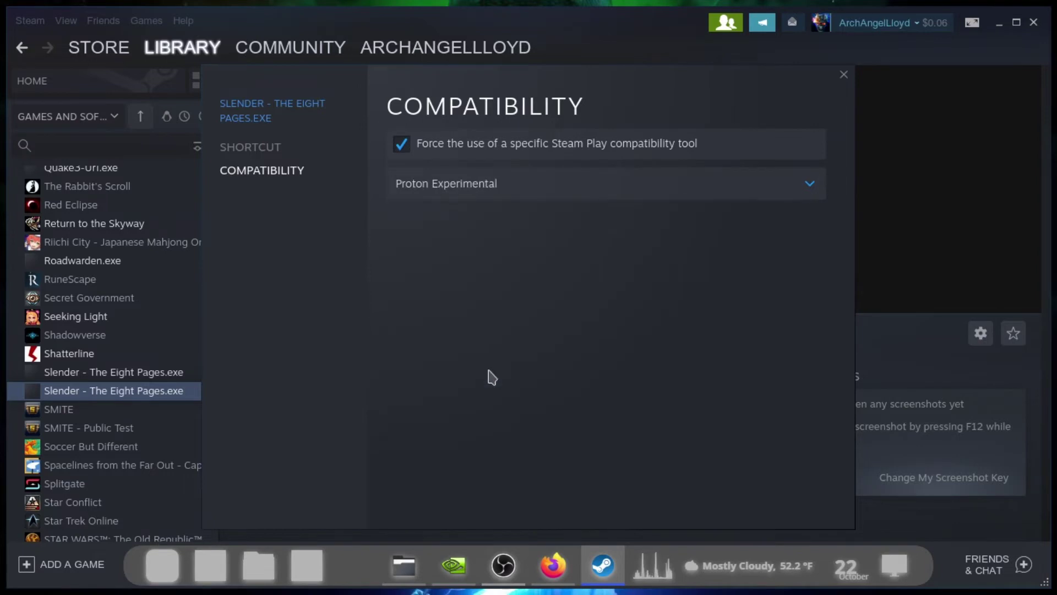
{"action": "left_click", "coordinate": [843, 76]}
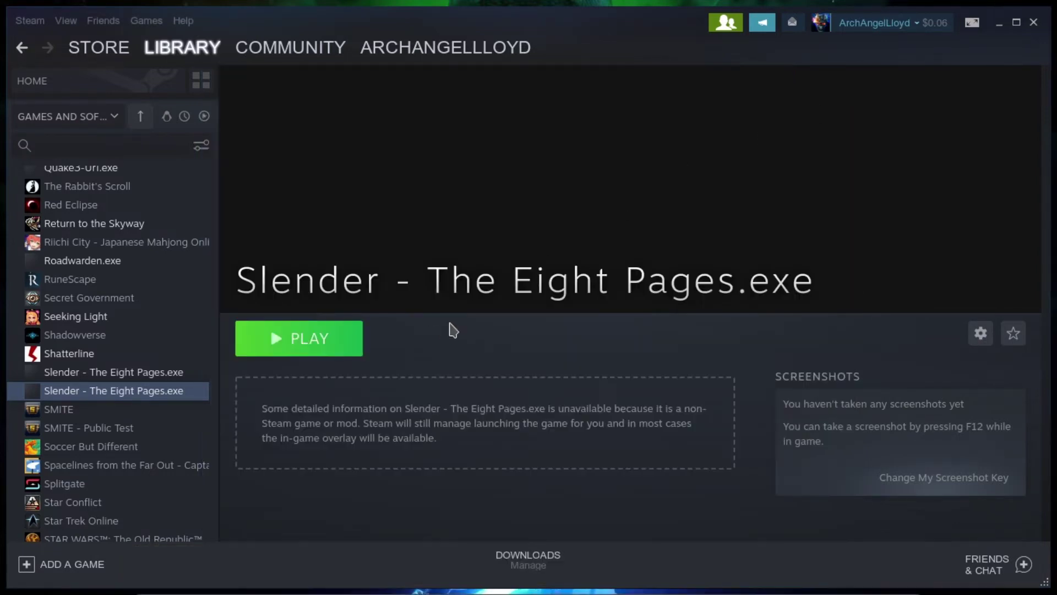
- Launch Slender and change Graphics quality from Fastest to Fantastic in Slender Configuration
{"action": "left_click", "coordinate": [329, 345]}
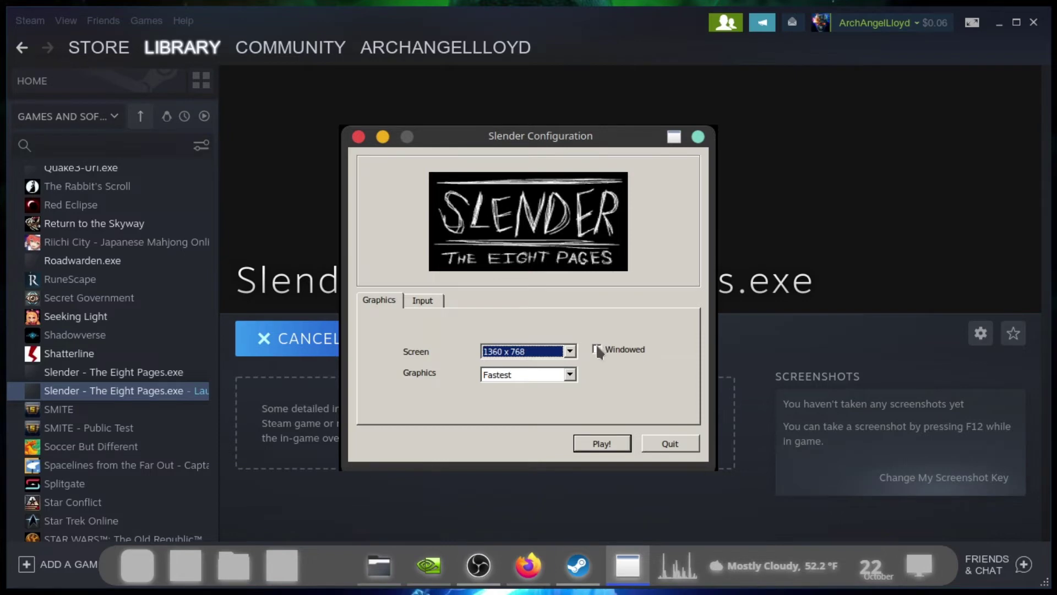
{"action": "left_click", "coordinate": [569, 375]}
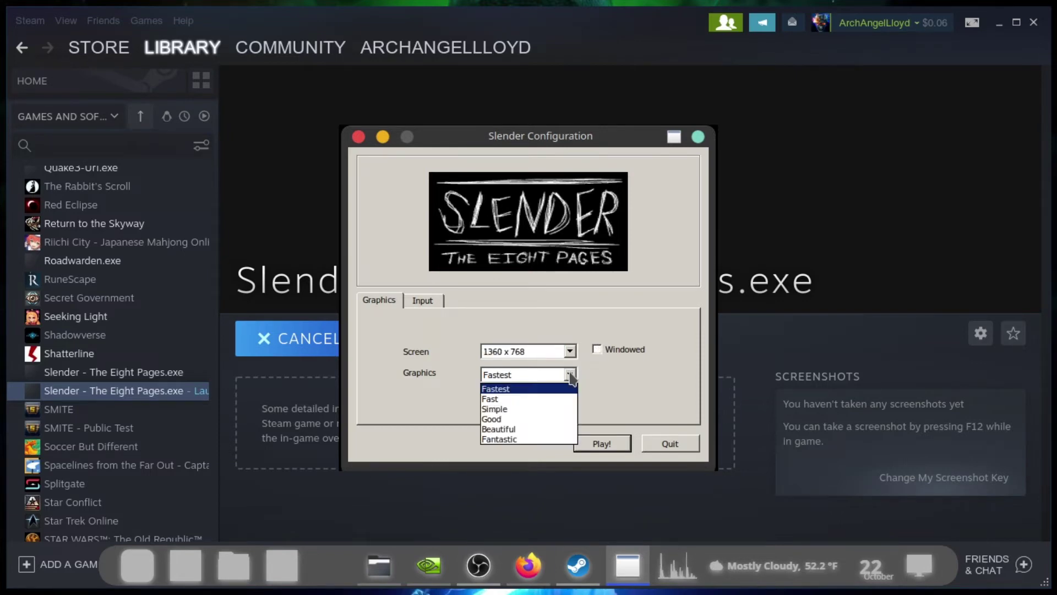
{"action": "left_click", "coordinate": [537, 439]}
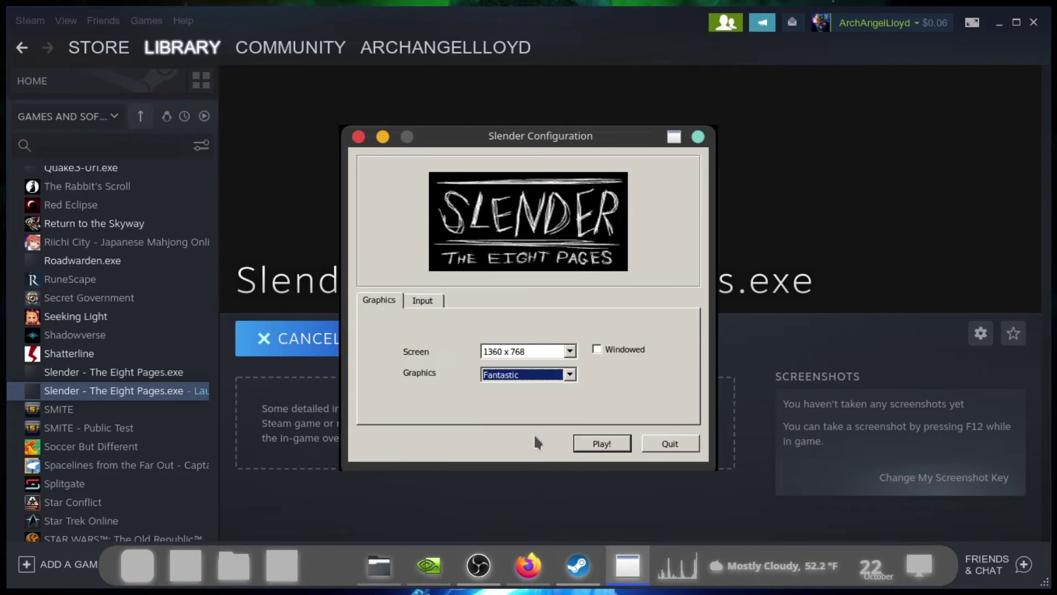
- Look over the Input bindings, return to the Graphics settings, and start the game
{"action": "left_click", "coordinate": [429, 302]}
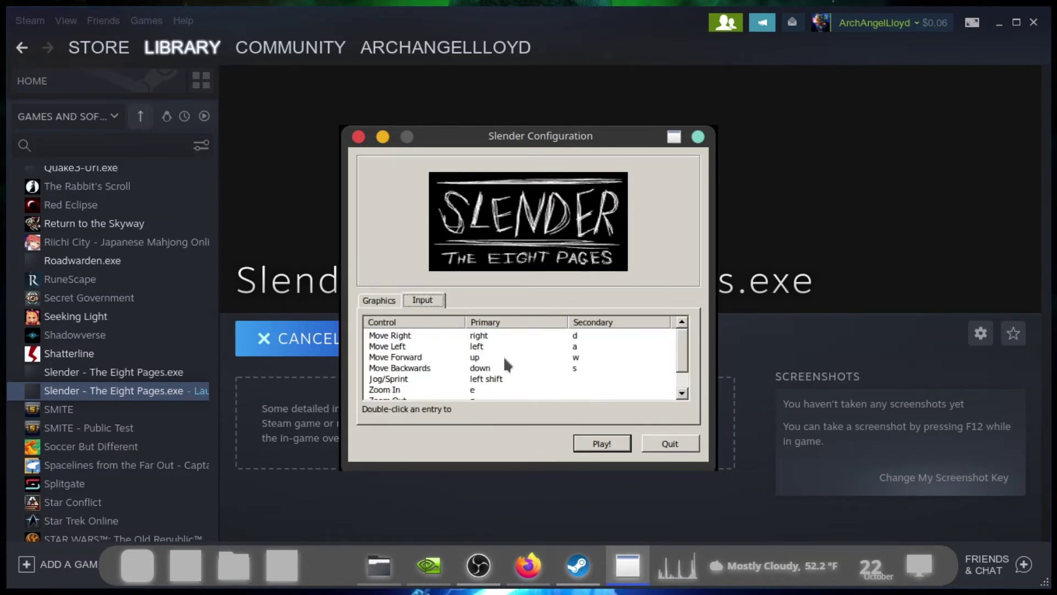
{"action": "scroll", "coordinate": [518, 357], "scroll_direction": "down", "scroll_amount": 1}
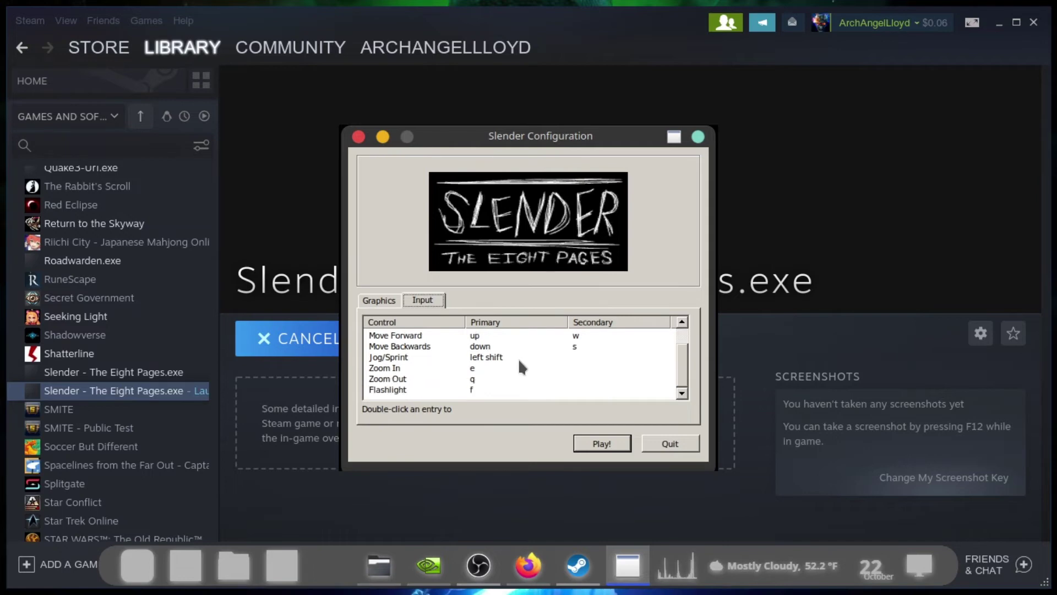
{"action": "scroll", "coordinate": [517, 358], "scroll_direction": "up", "scroll_amount": 1}
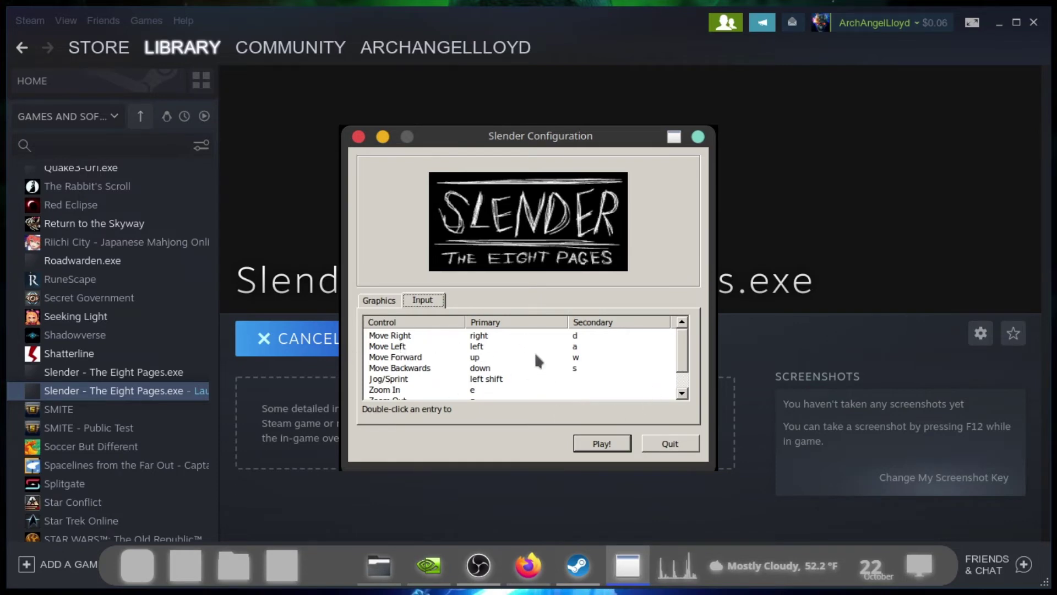
{"action": "left_click", "coordinate": [381, 299]}
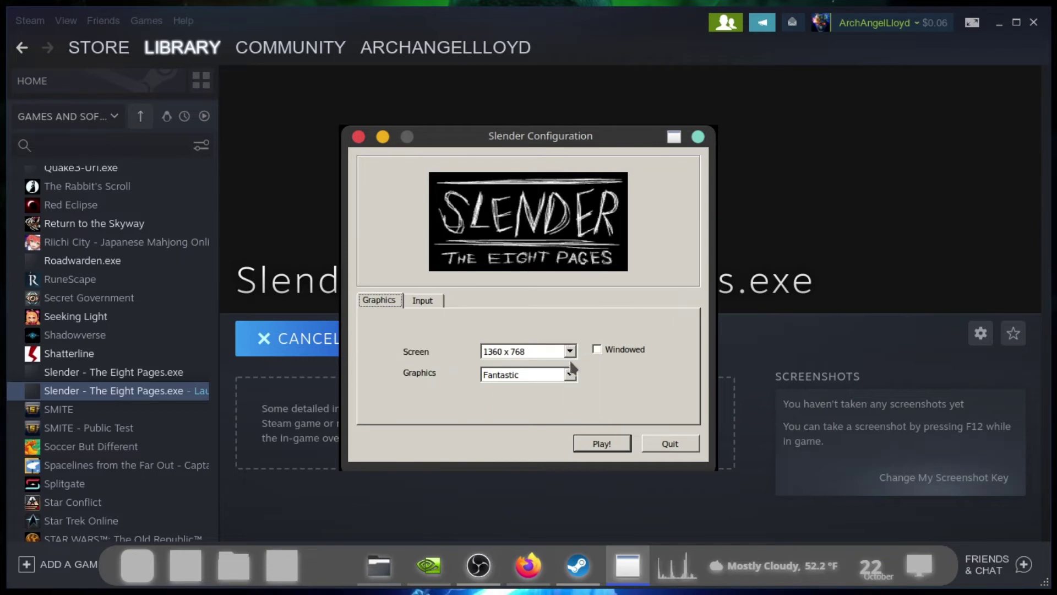
{"action": "left_click", "coordinate": [604, 447]}
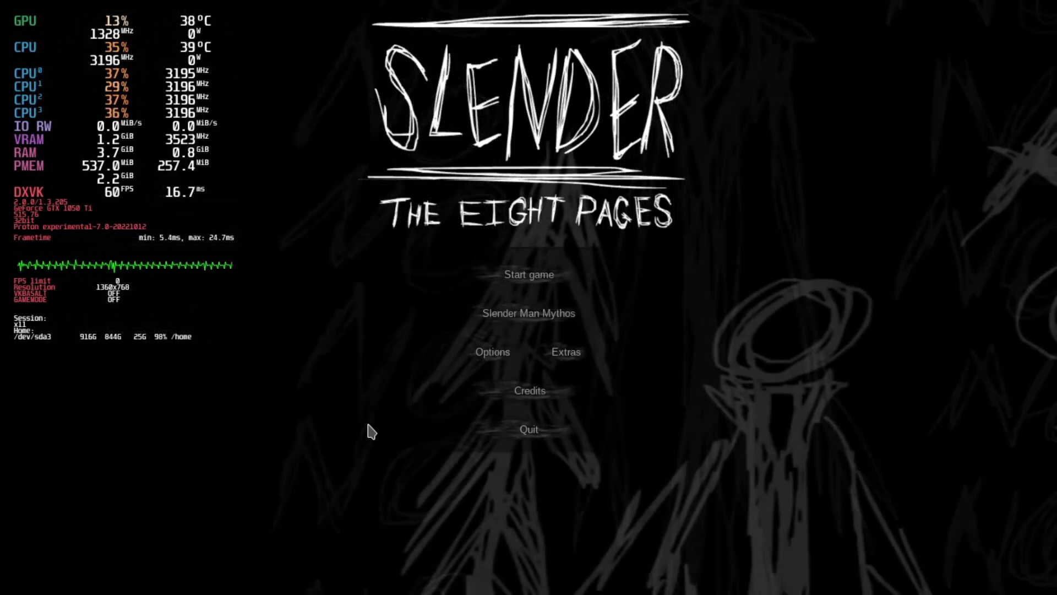
- Quit the game and set the shortcut's launch options to 'gamemoderun %command%'
{"action": "left_click", "coordinate": [530, 430]}
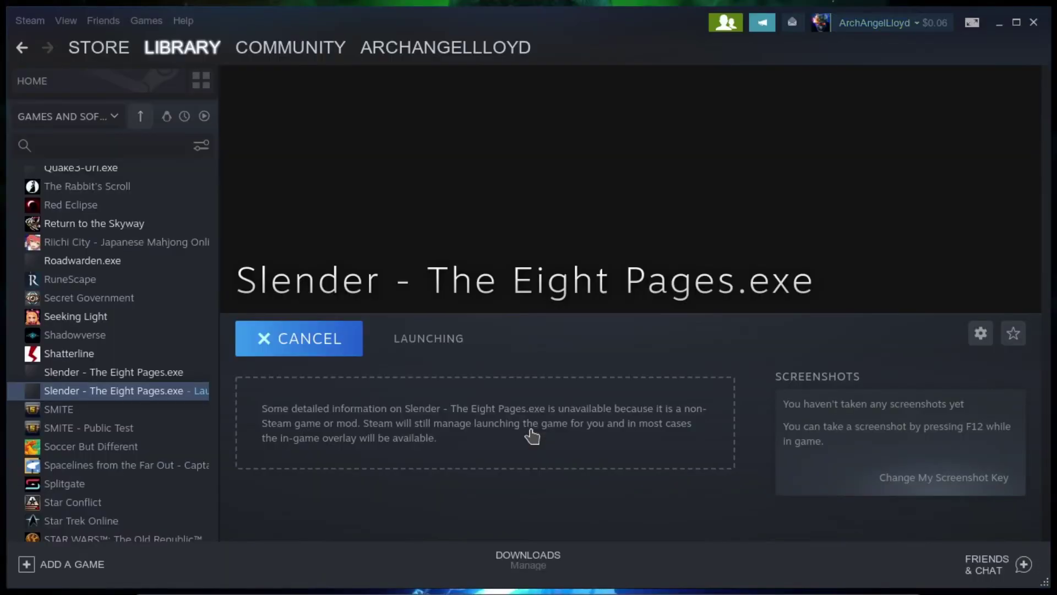
{"action": "left_click", "coordinate": [983, 337]}
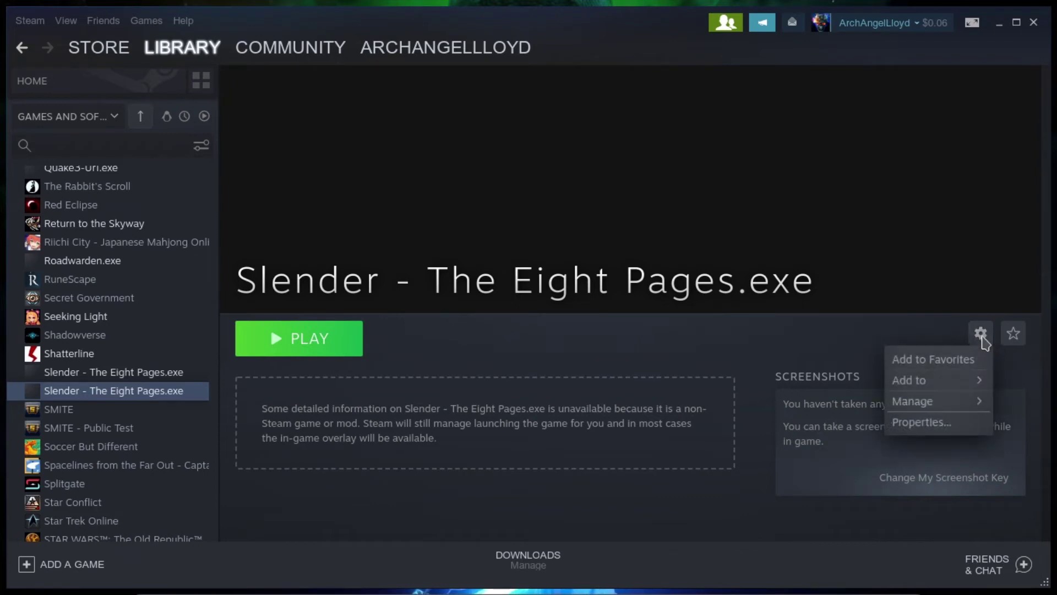
{"action": "left_click", "coordinate": [945, 428]}
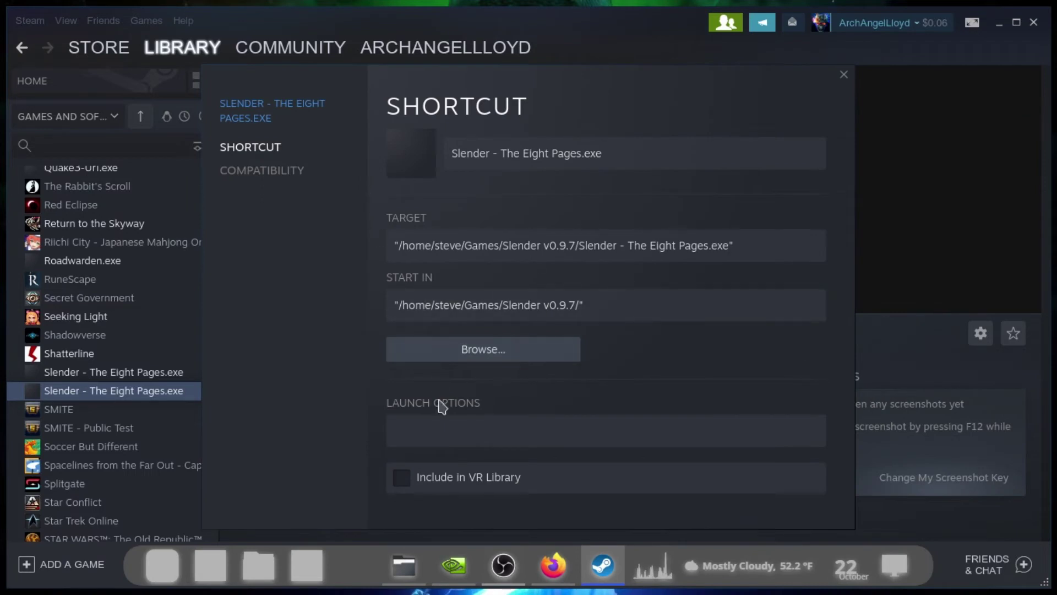
{"action": "left_click", "coordinate": [437, 429]}
{"action": "type", "text": "game"}
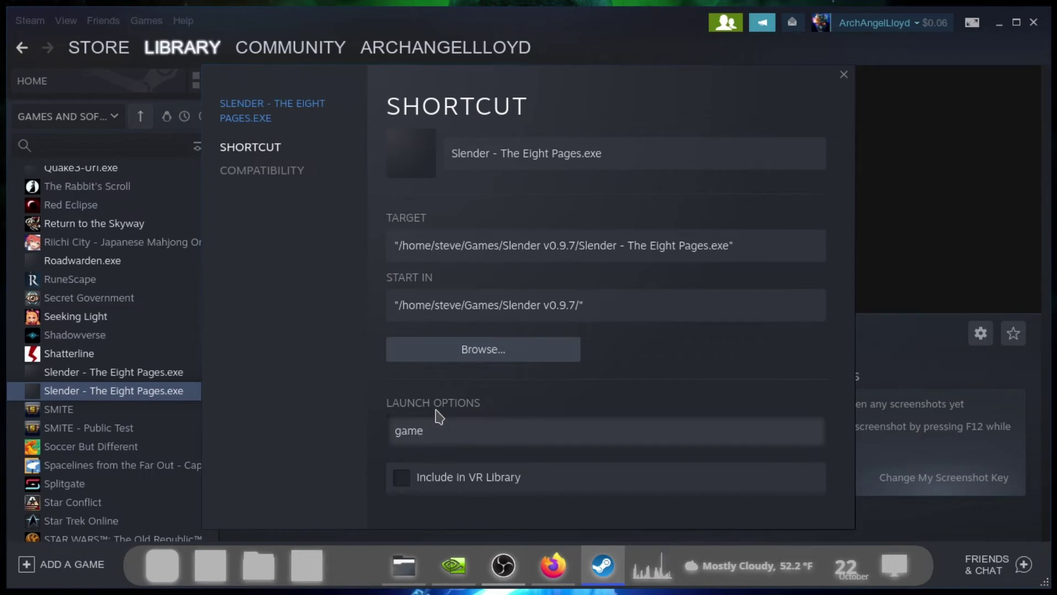
{"action": "type", "text": "moderun"}
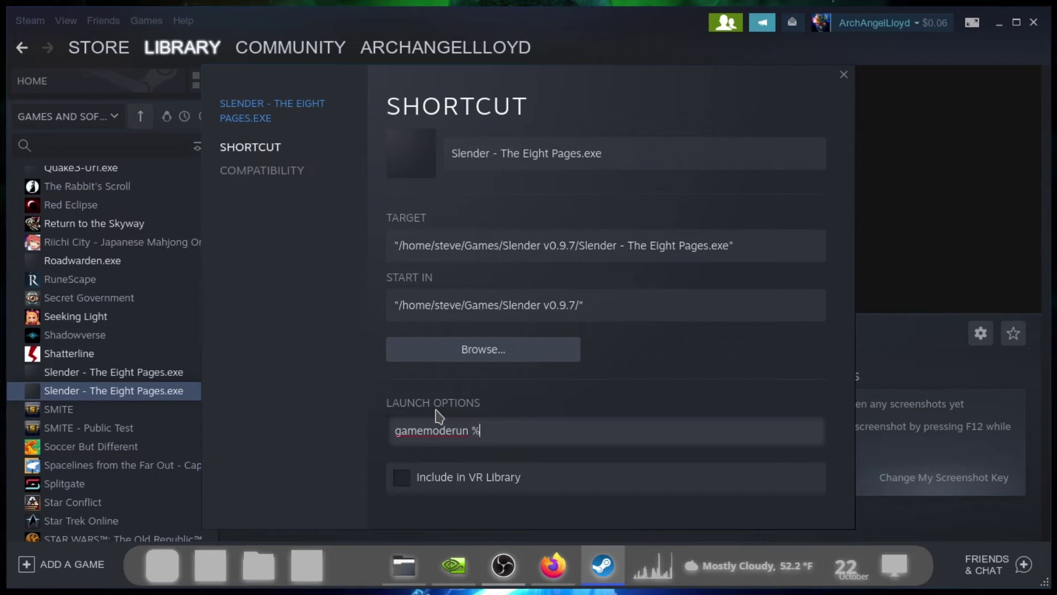
{"action": "type", "text": " %cammand%"}
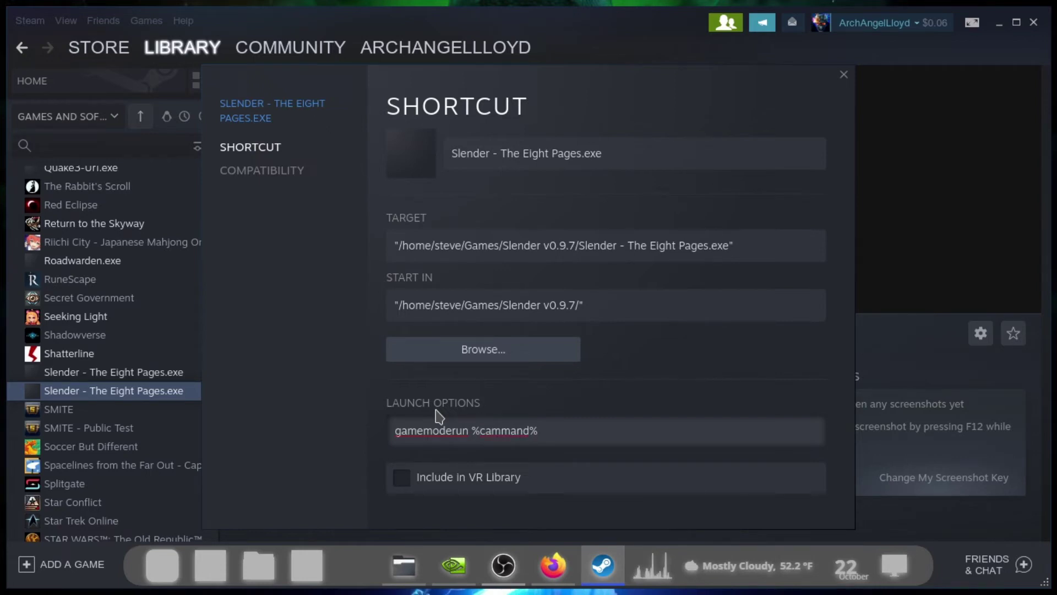
{"action": "key", "text": "Left"}
{"action": "key", "text": "Left"}
{"action": "key", "text": "Left"}
{"action": "key", "text": "Left"}
{"action": "key", "text": "Left"}
{"action": "key", "text": "Left"}
{"action": "key", "text": "BackSpace"}
{"action": "type", "text": "o"}
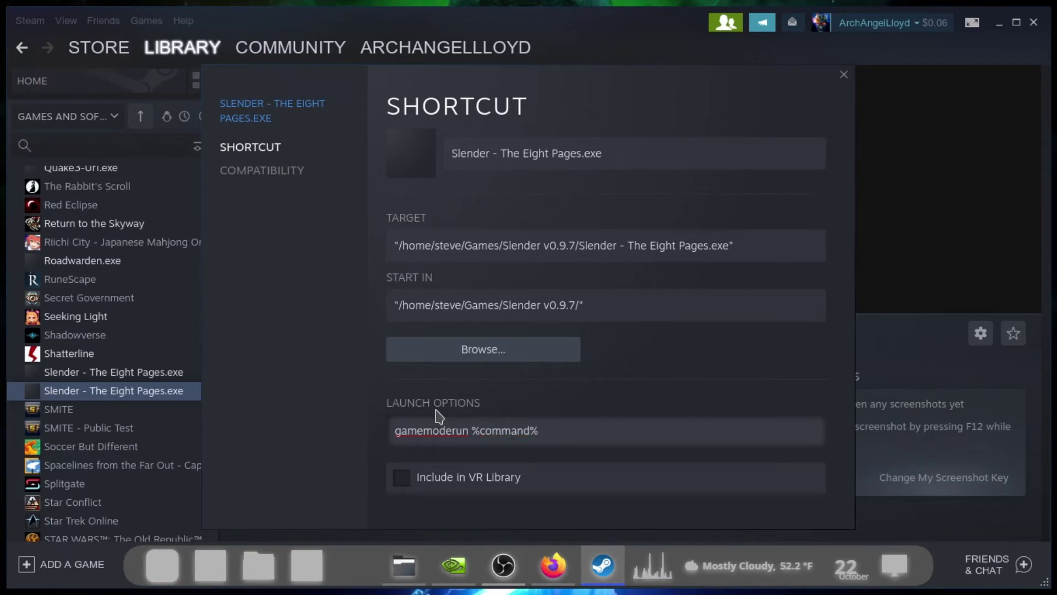
- Recheck the compatibility settings, then close the shortcut properties
{"action": "mouse_move", "coordinate": [902, 25]}
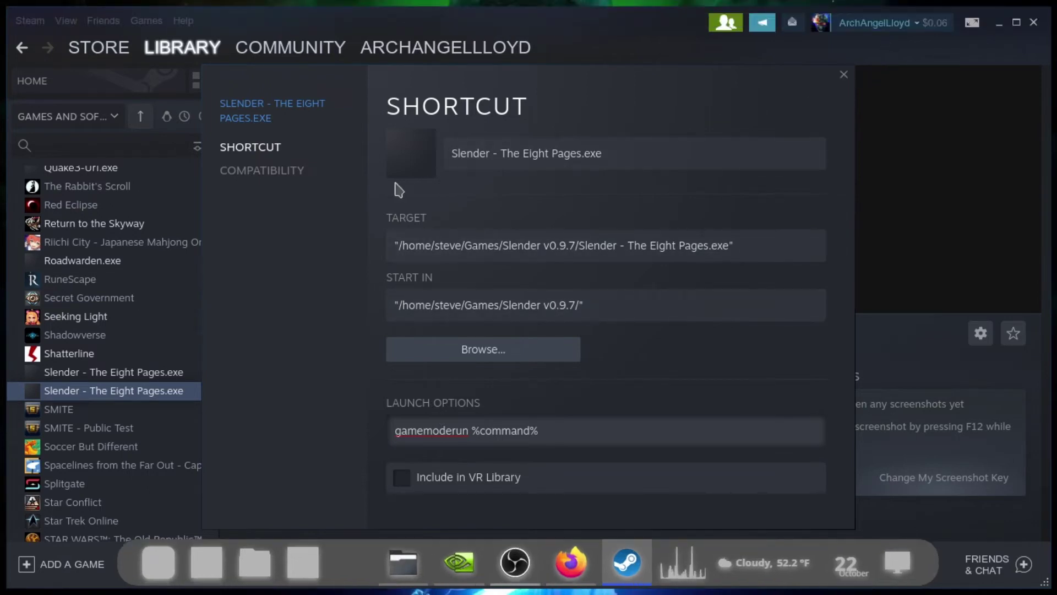
{"action": "left_click", "coordinate": [249, 178]}
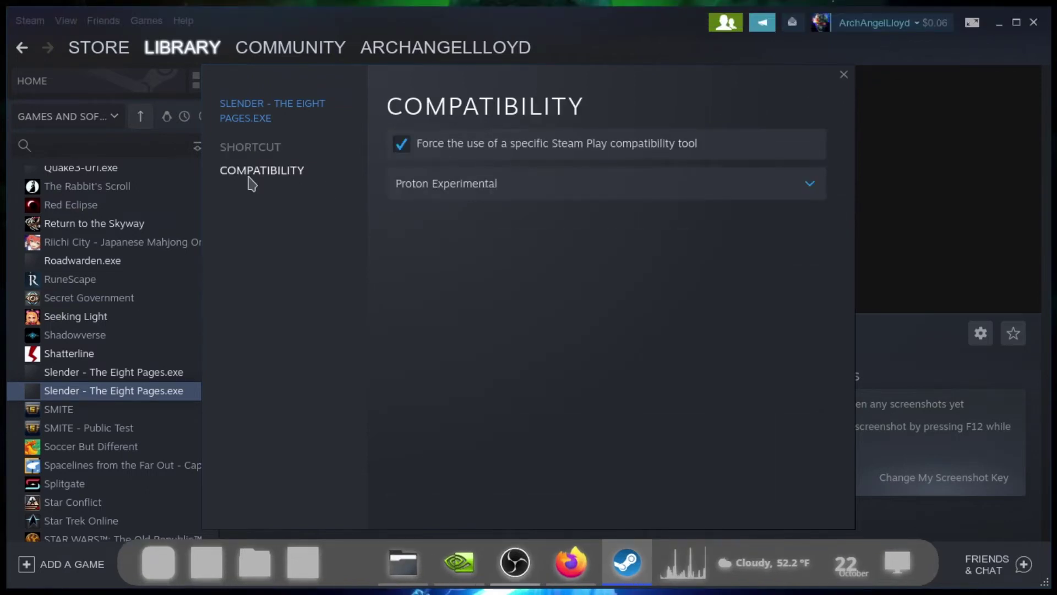
{"action": "left_click", "coordinate": [267, 148]}
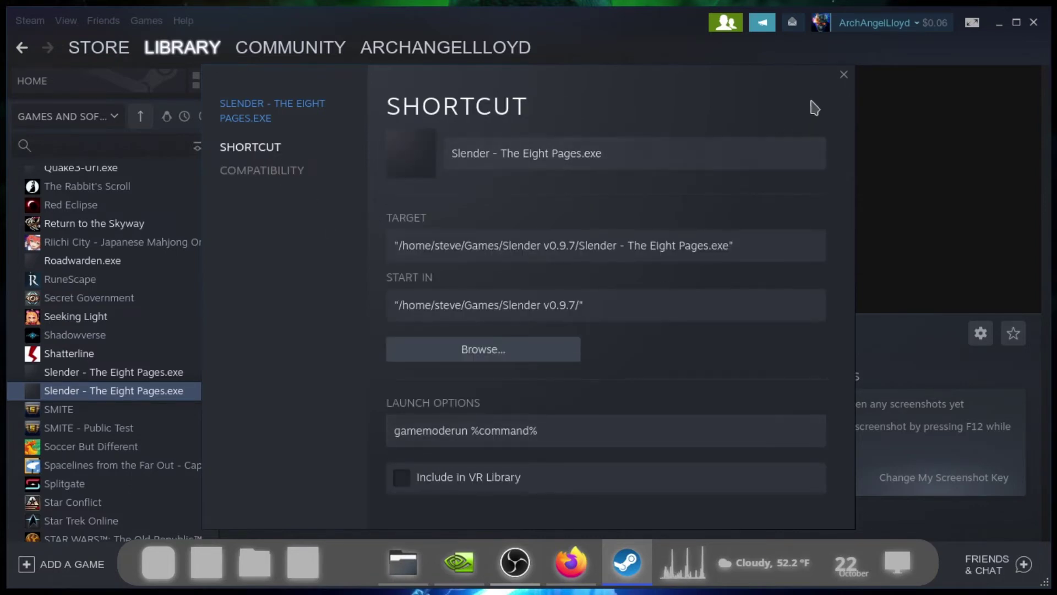
{"action": "left_click", "coordinate": [844, 77]}
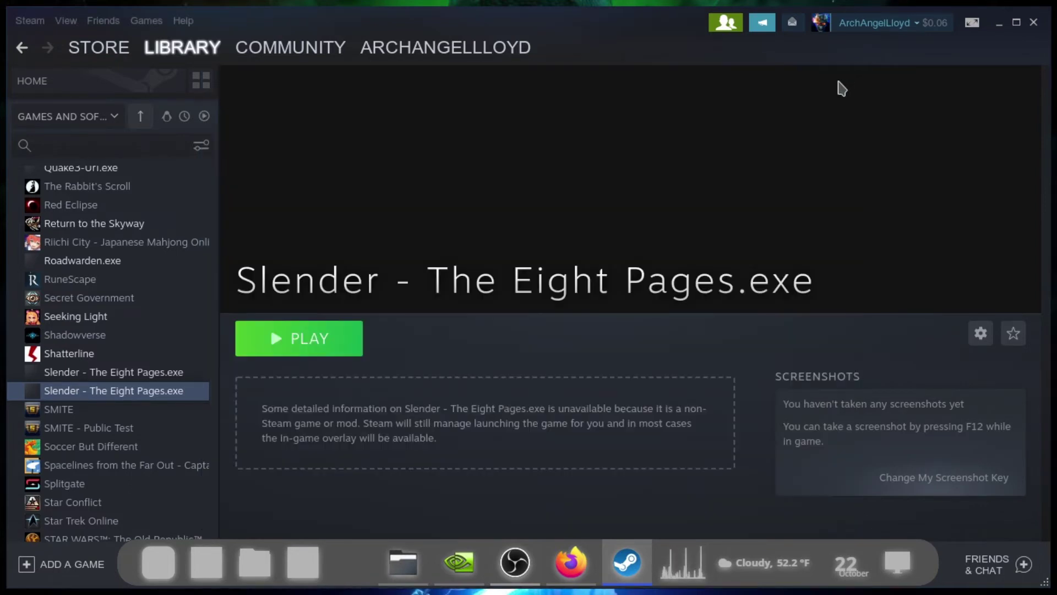
- Run Slender at Fantastic graphics, view the Slender Man Mythos section, then quit the game
{"action": "left_click", "coordinate": [319, 349]}
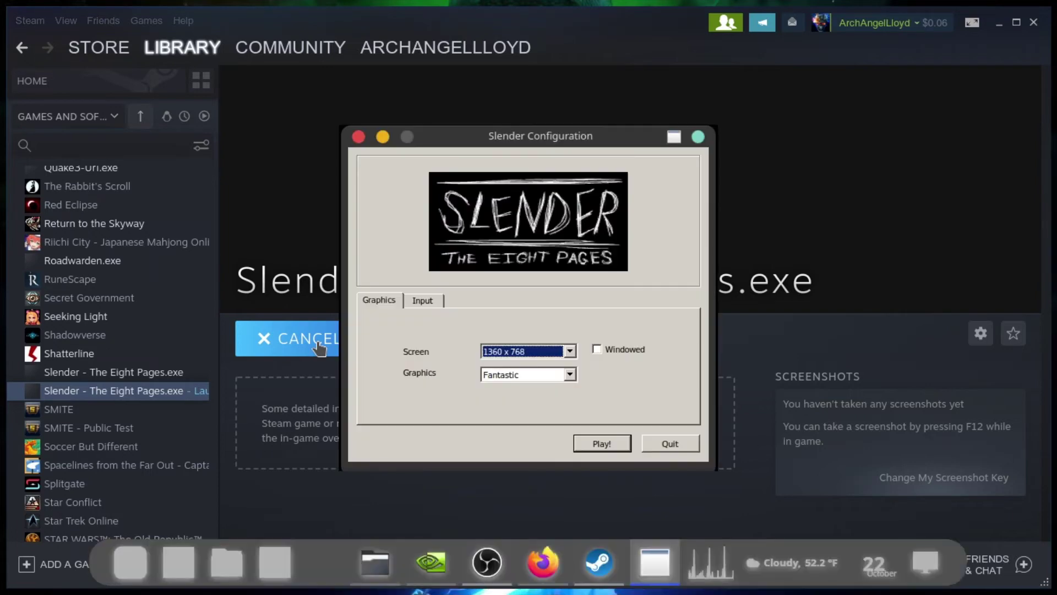
{"action": "left_click", "coordinate": [605, 443]}
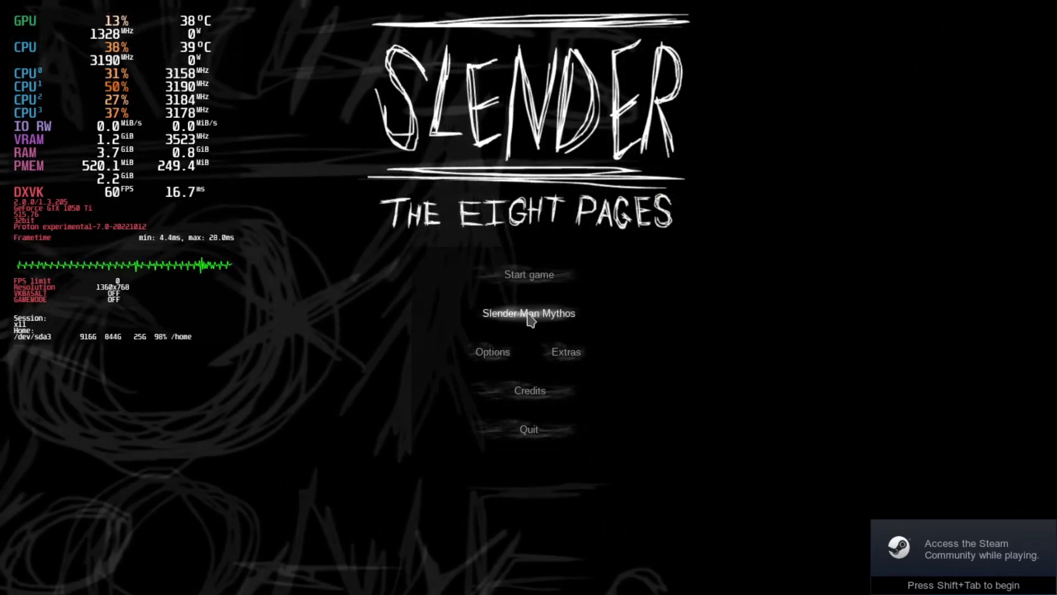
{"action": "left_click", "coordinate": [529, 317]}
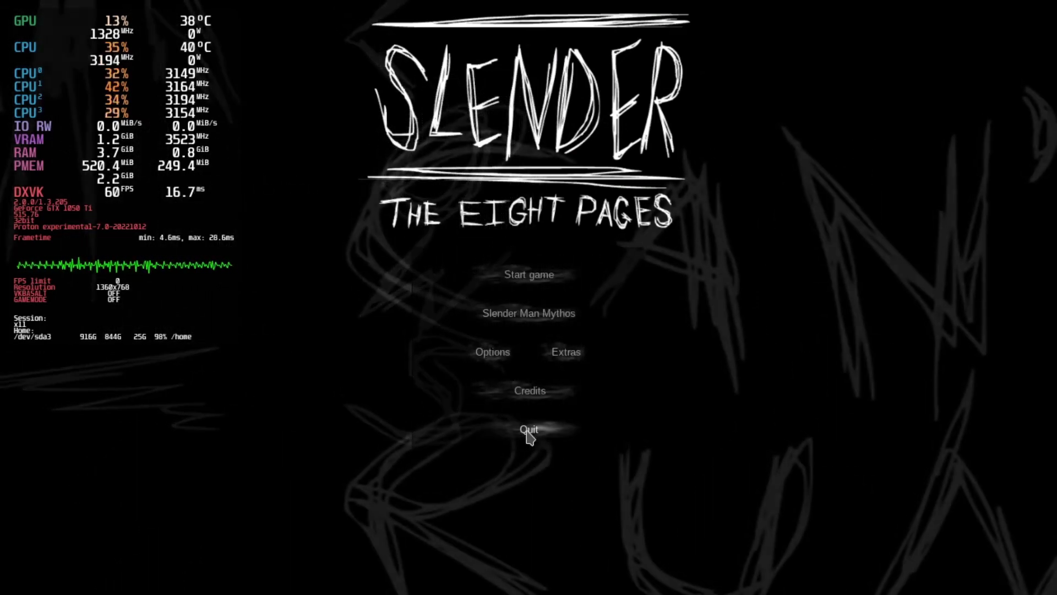
{"action": "left_click", "coordinate": [530, 432]}
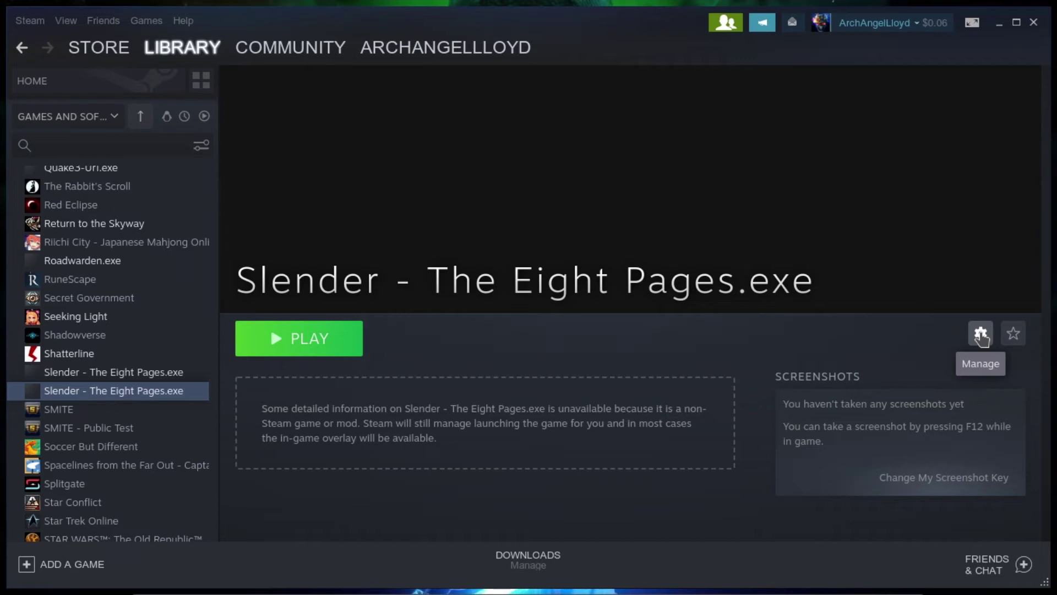
- Launch Slender again with the Graphics dropdown set to Fastest
{"action": "left_click", "coordinate": [326, 351]}
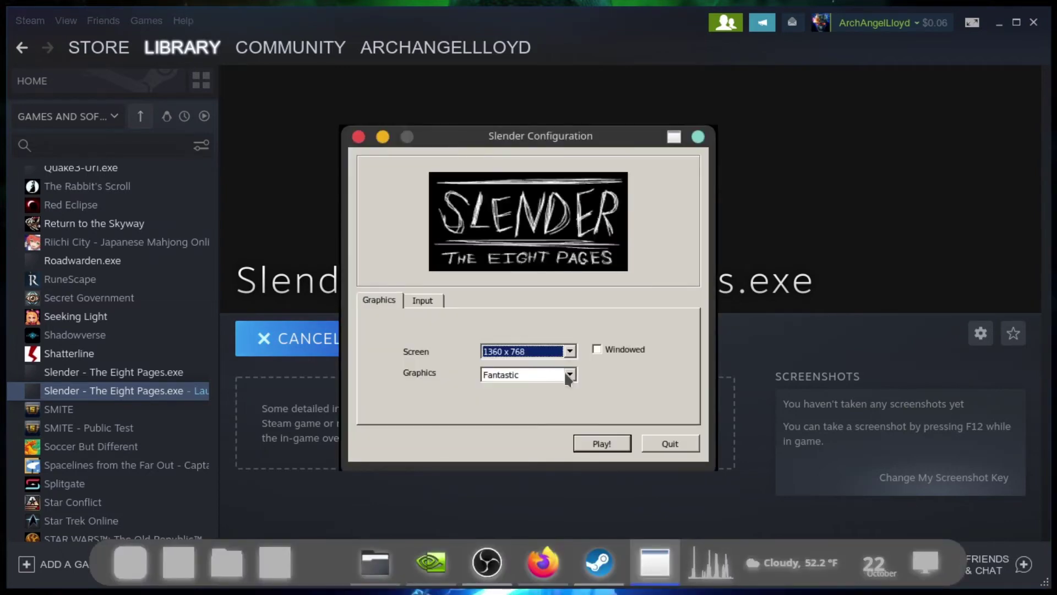
{"action": "left_click", "coordinate": [566, 375]}
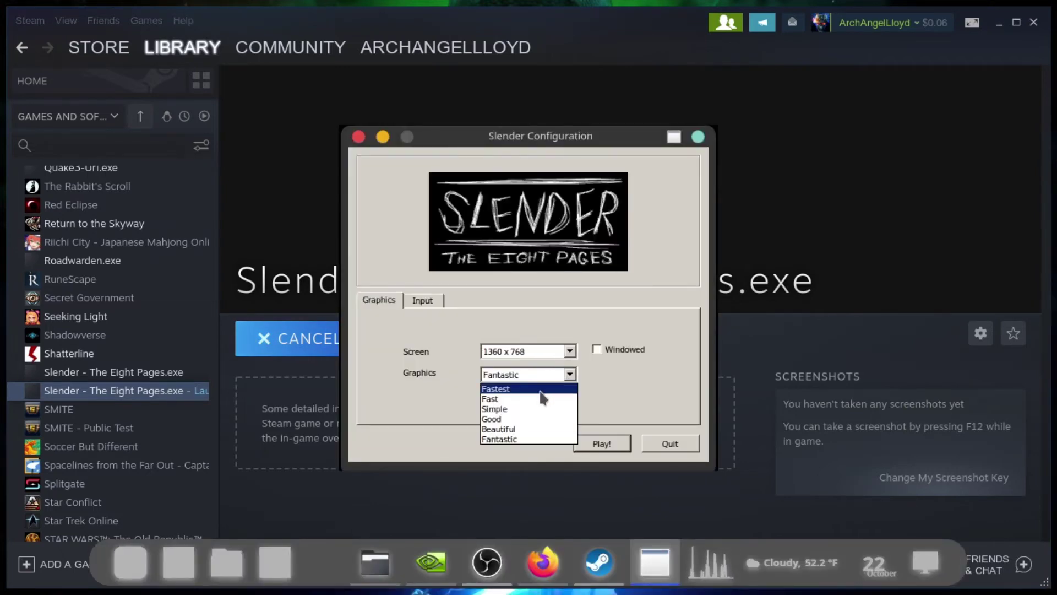
{"action": "left_click", "coordinate": [543, 391]}
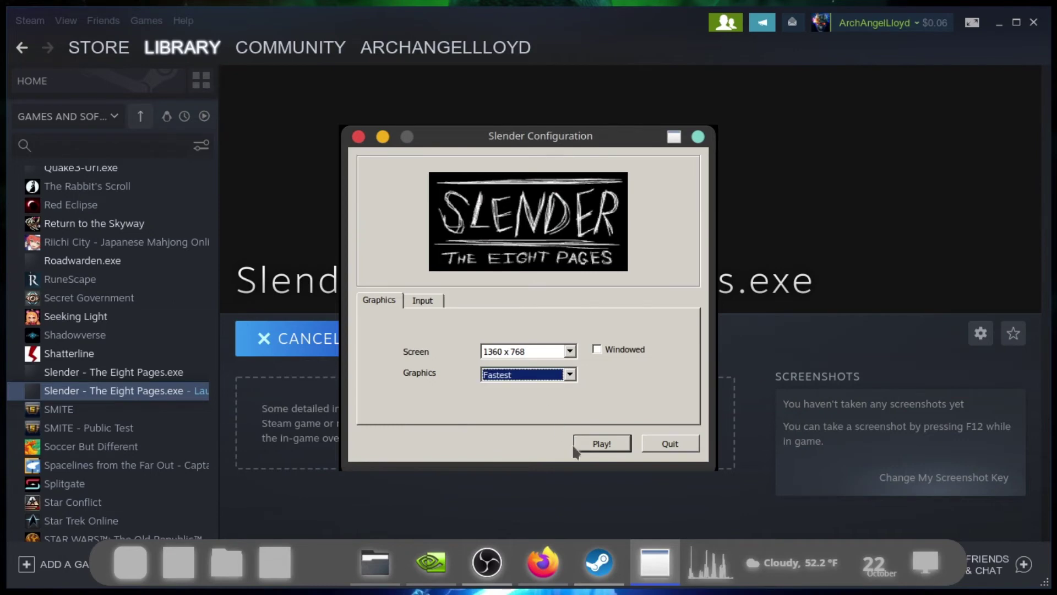
{"action": "left_click", "coordinate": [606, 444]}
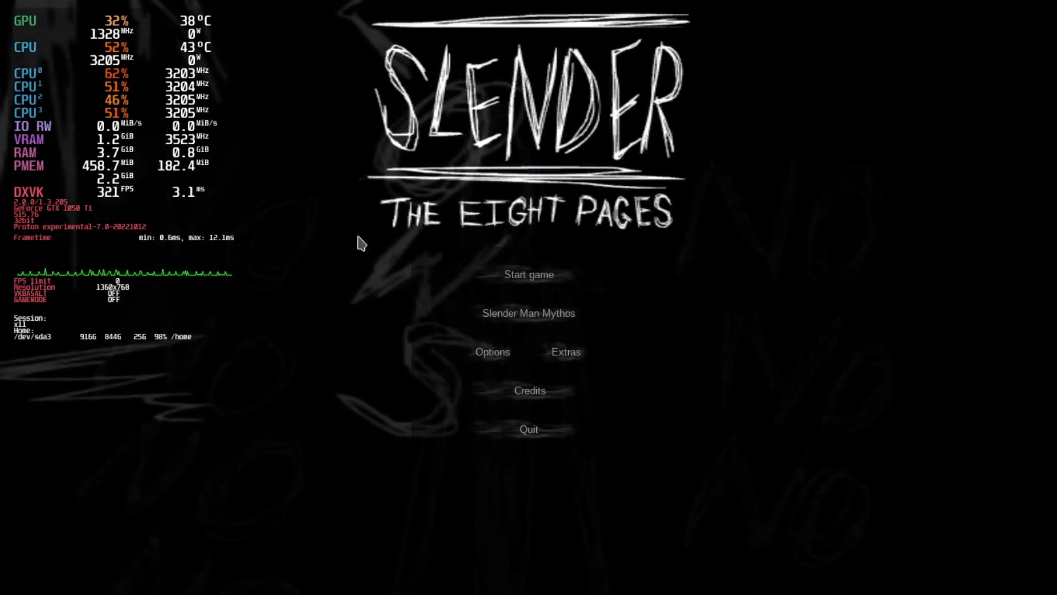
- View the Options menu, go back to the main menu, and quit the game
{"action": "left_click", "coordinate": [493, 353]}
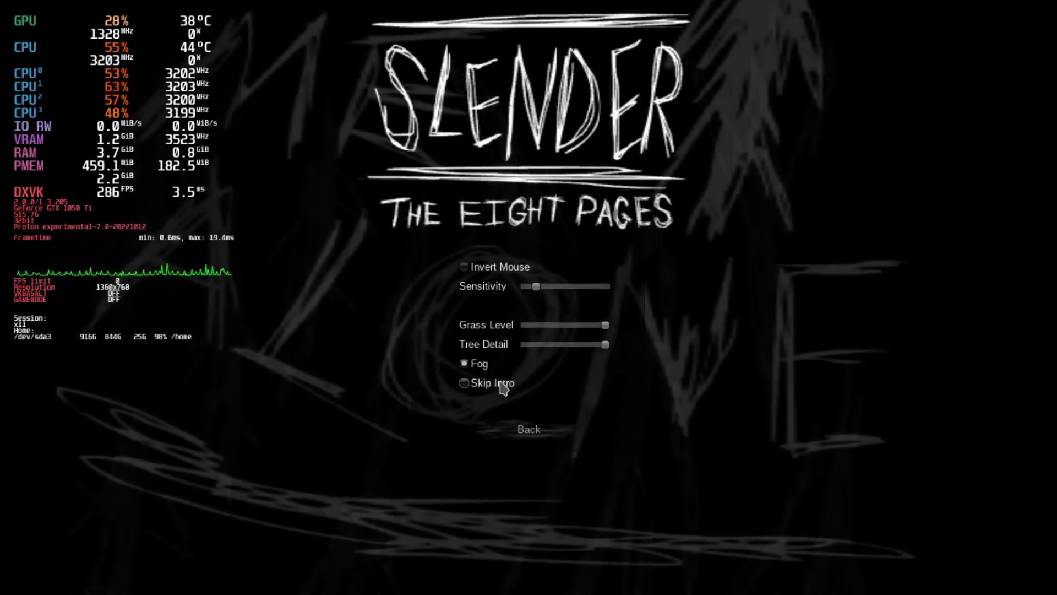
{"action": "left_click", "coordinate": [527, 434]}
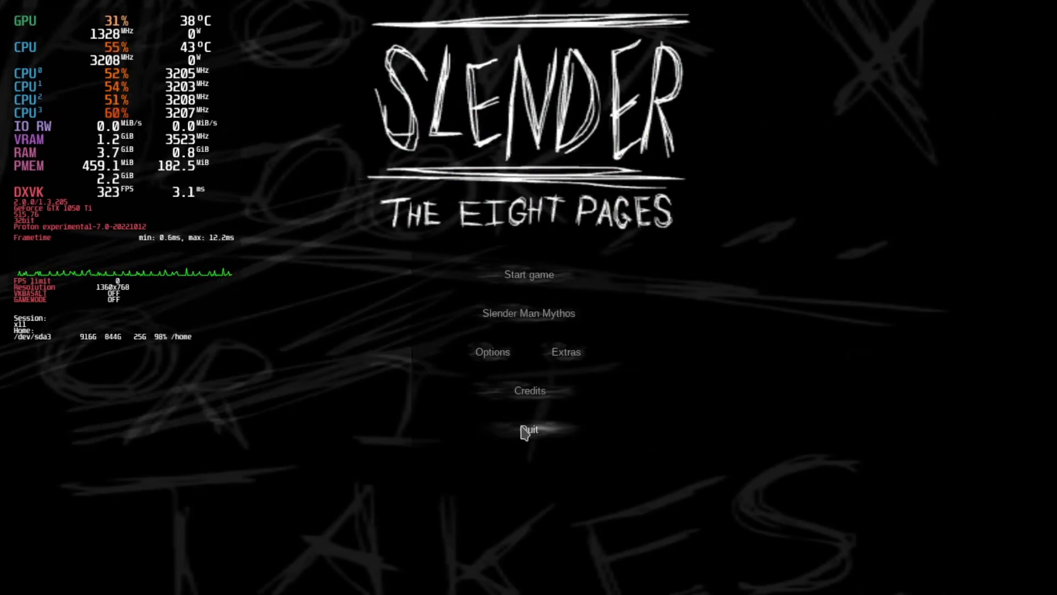
{"action": "left_click", "coordinate": [527, 430]}
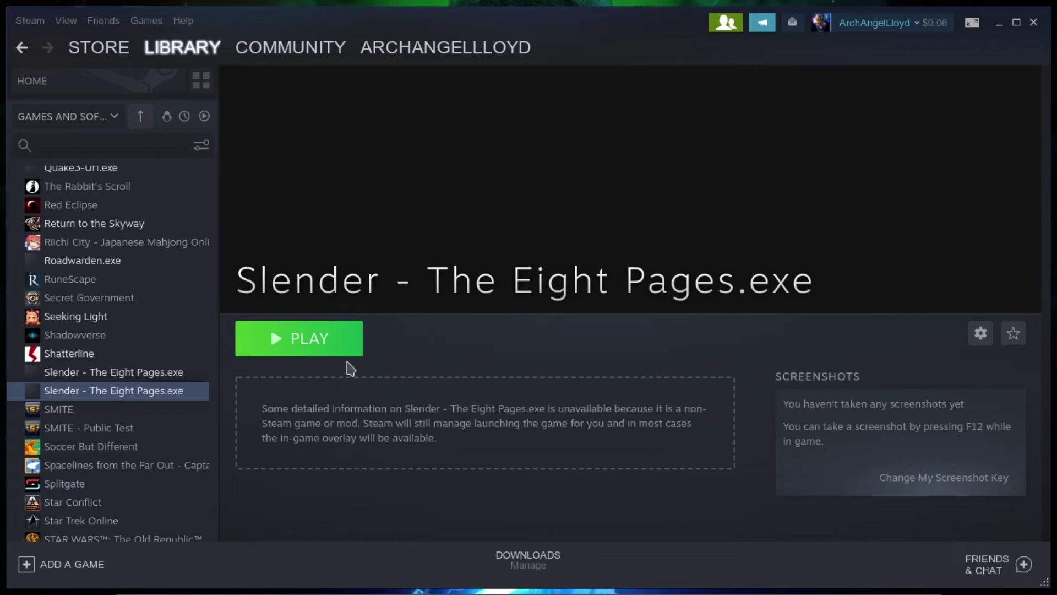
- Launch Slender again with the Graphics dropdown switched from Fastest to Fantastic
{"action": "left_click", "coordinate": [325, 341]}
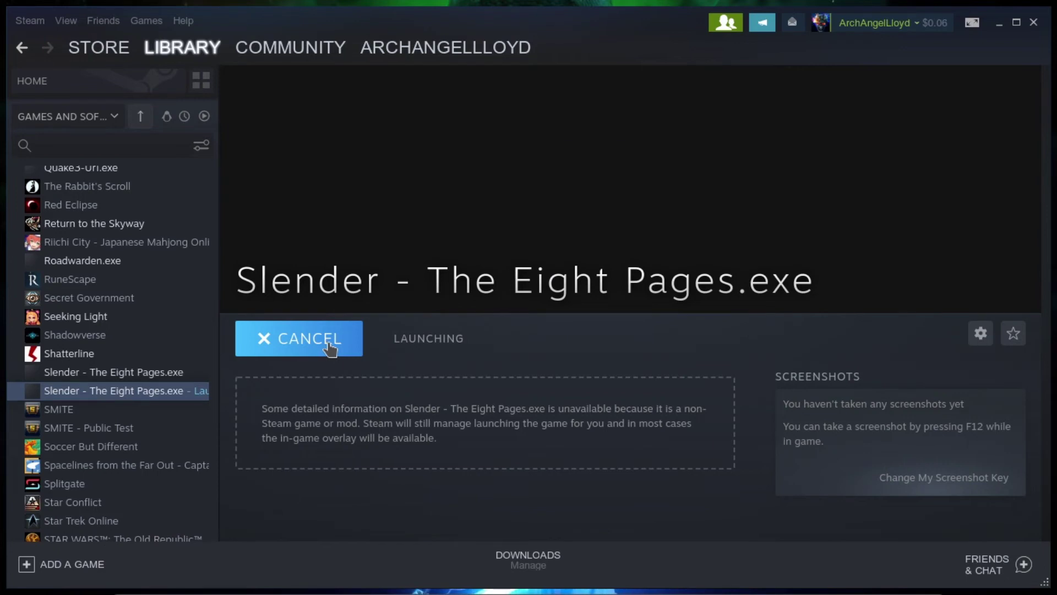
{"action": "left_click", "coordinate": [569, 376]}
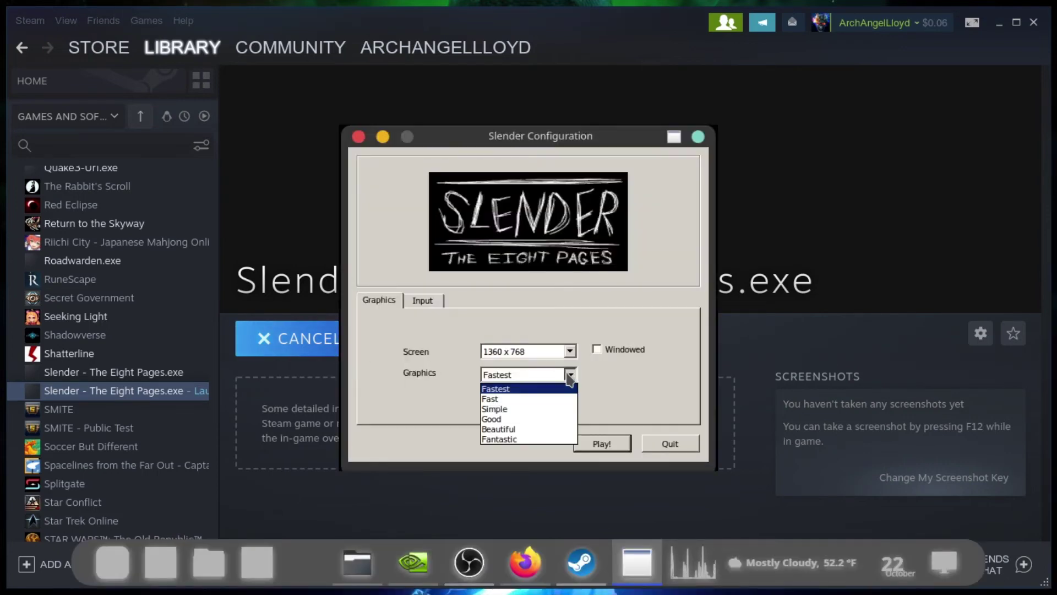
{"action": "left_click", "coordinate": [530, 439]}
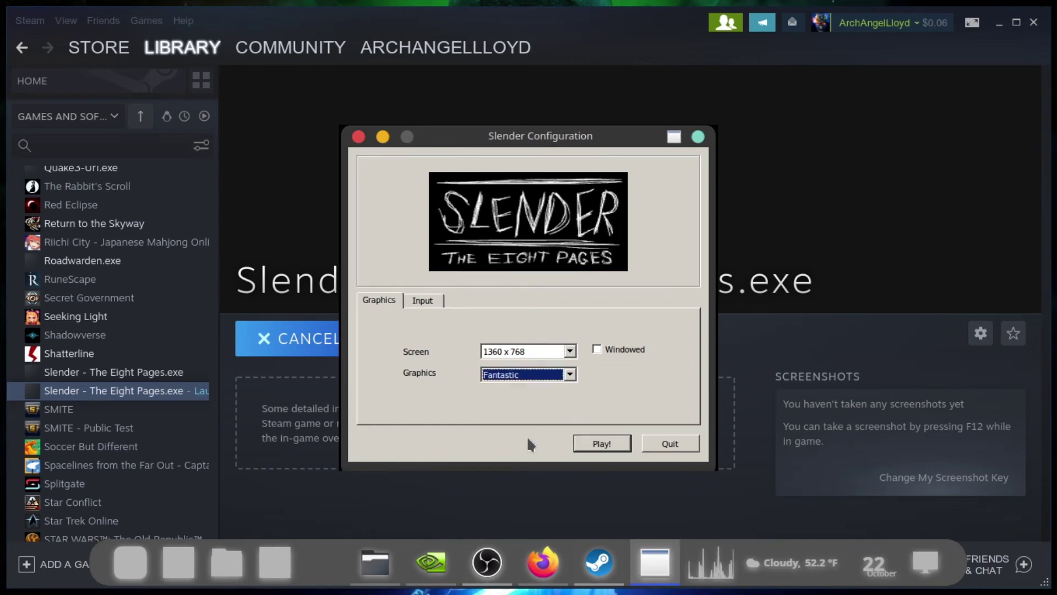
{"action": "left_click", "coordinate": [602, 444]}
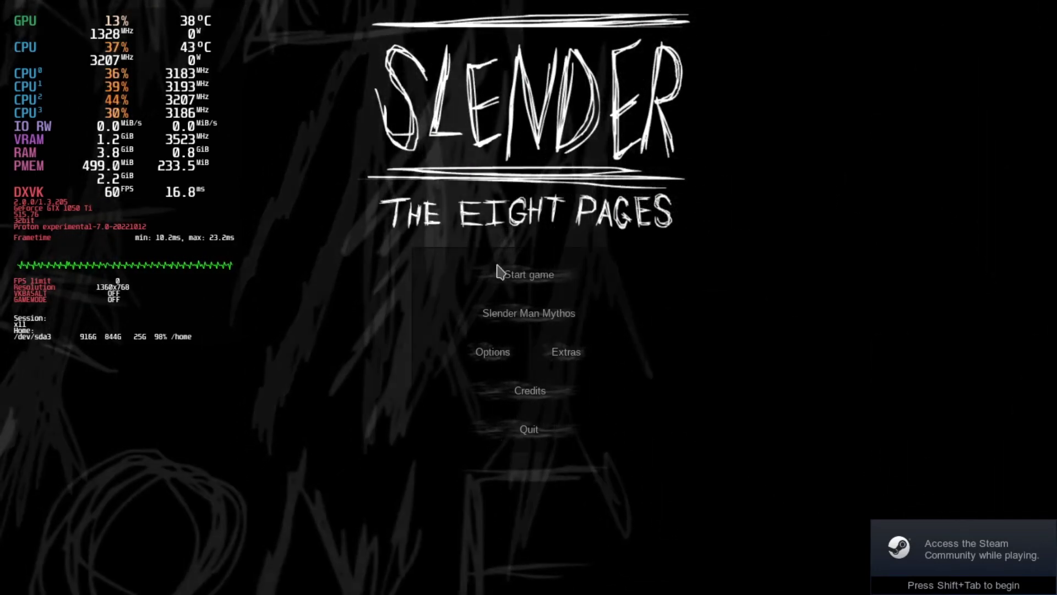
- Start a new game and walk along the forest path toward the chain-link fence
{"action": "left_click", "coordinate": [522, 281]}
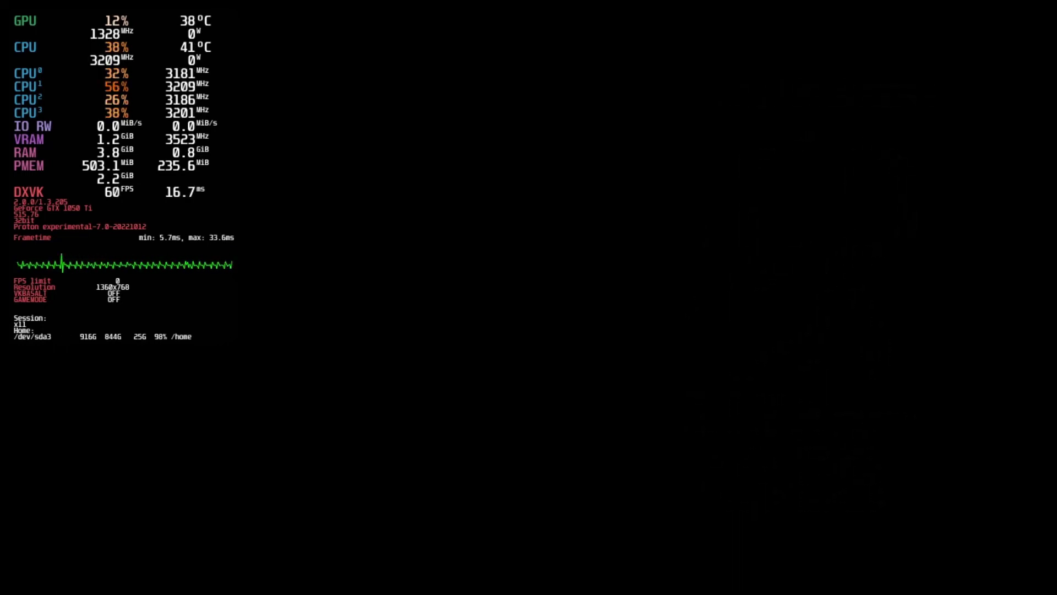
{"action": "key", "text": "w"}
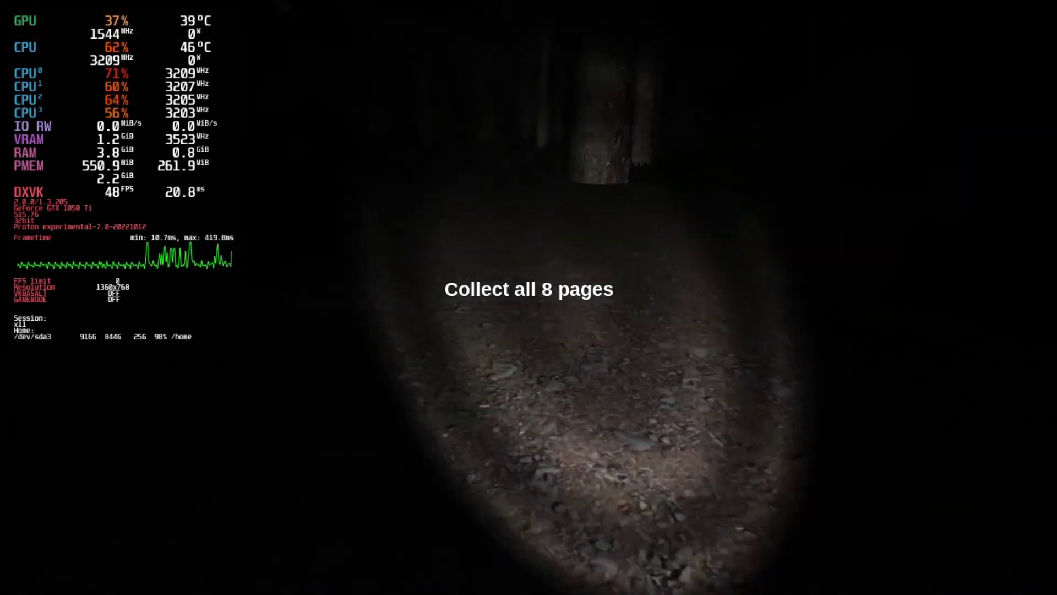
{"action": "key", "text": "w"}
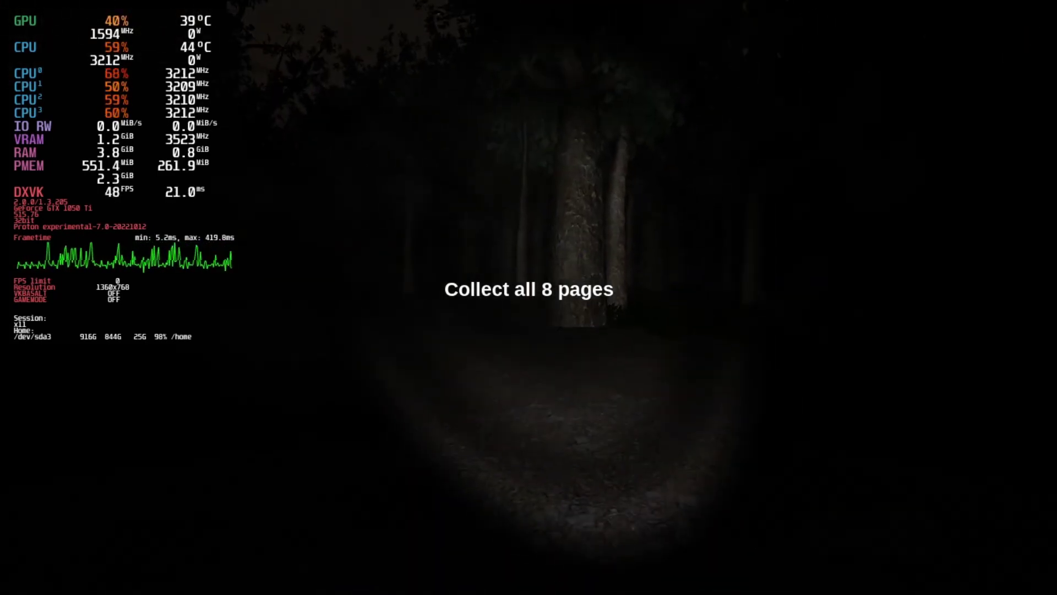
{"action": "key", "text": "w"}
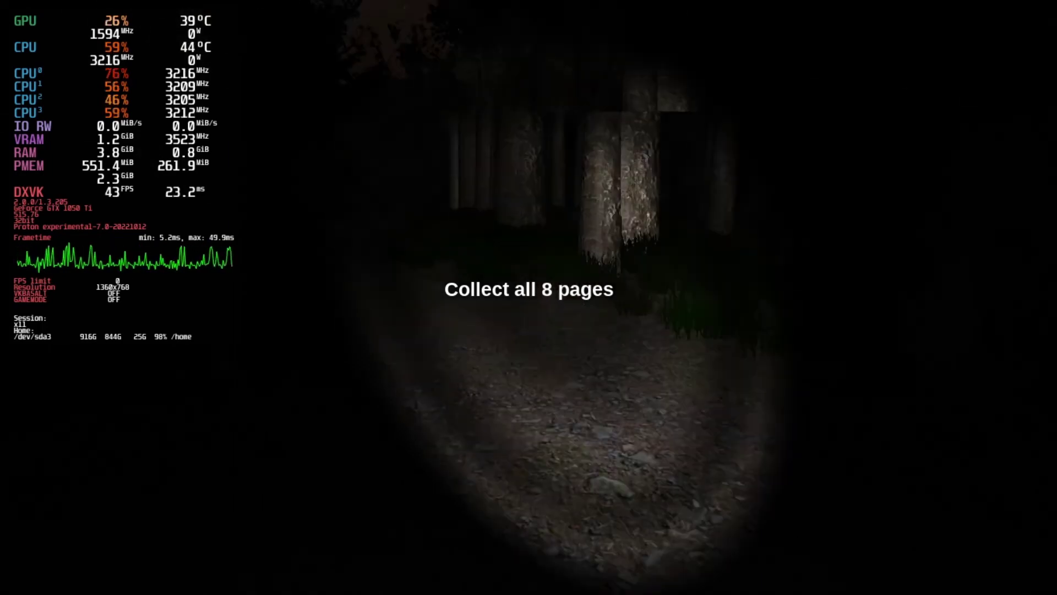
{"action": "key", "text": "w"}
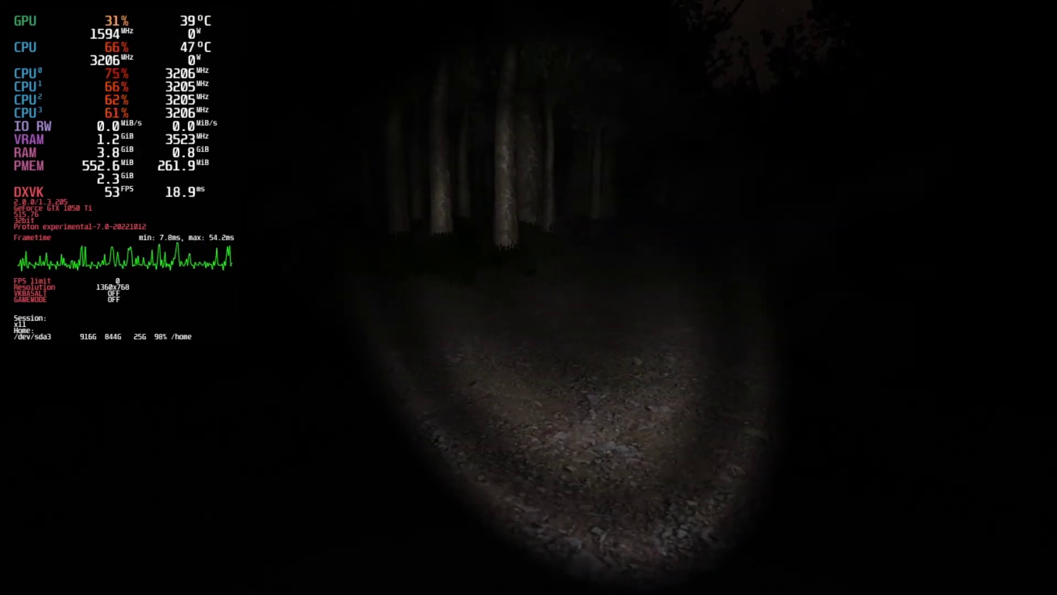
{"action": "key", "text": "w"}
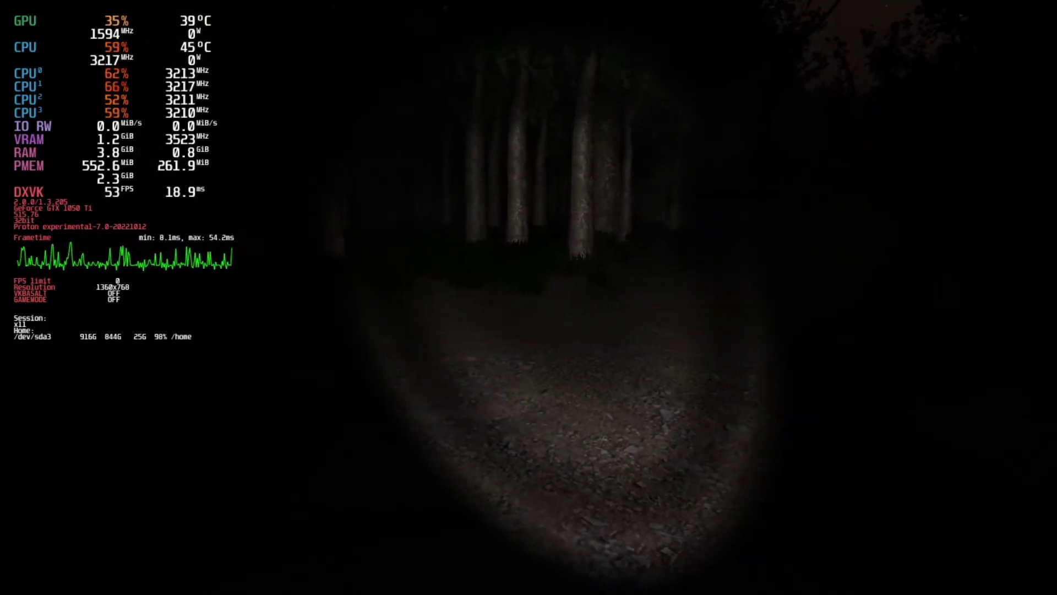
{"action": "key", "text": "w"}
- Walk past the tree trunks along the grassy path, then pause the game
{"action": "key", "text": "w"}
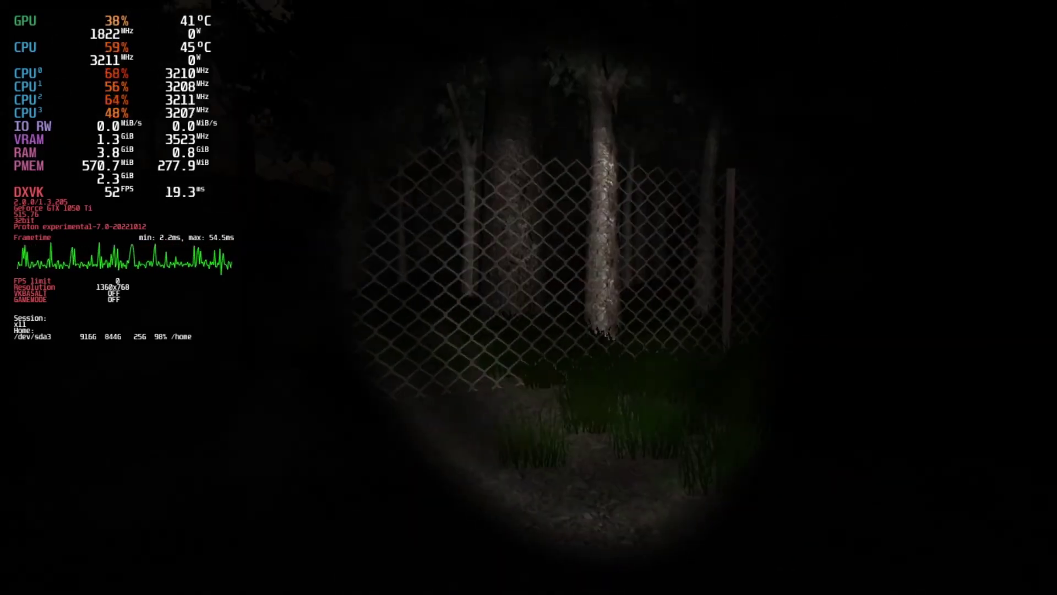
{"action": "key", "text": "w"}
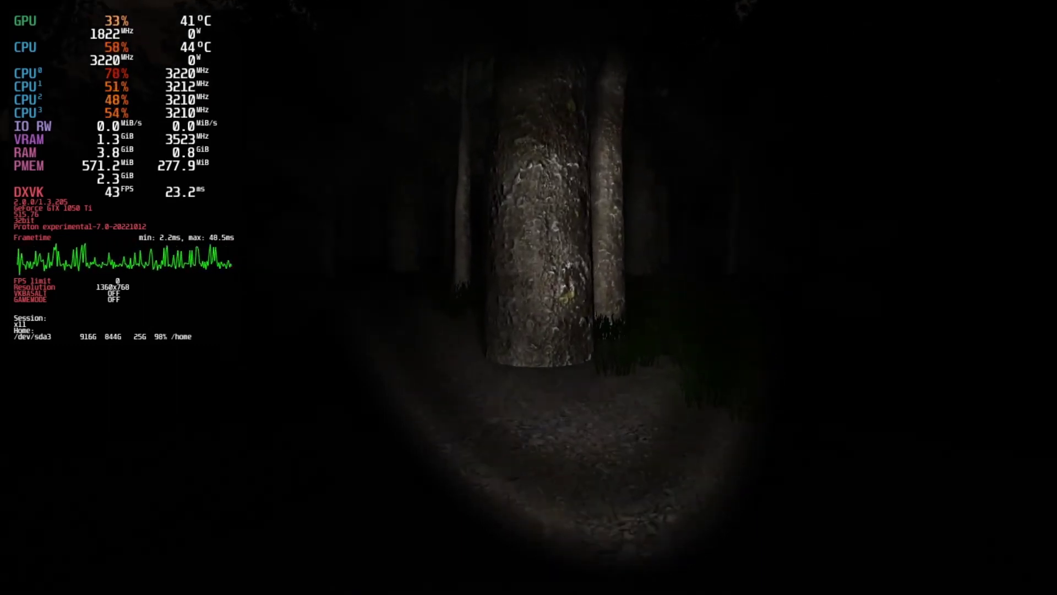
{"action": "key", "text": "w"}
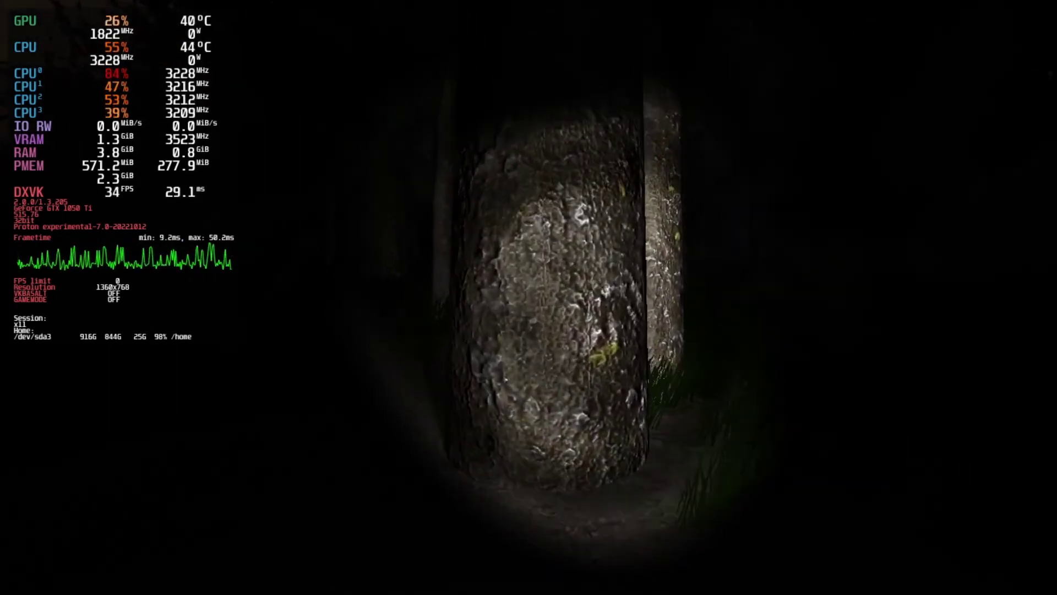
{"action": "key", "text": "w"}
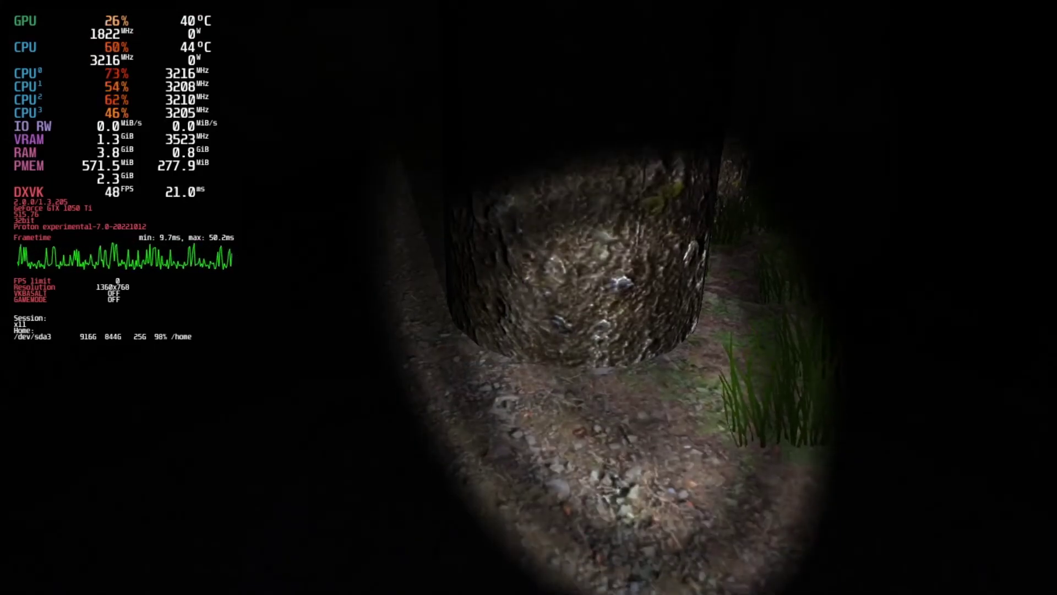
{"action": "key", "text": "w"}
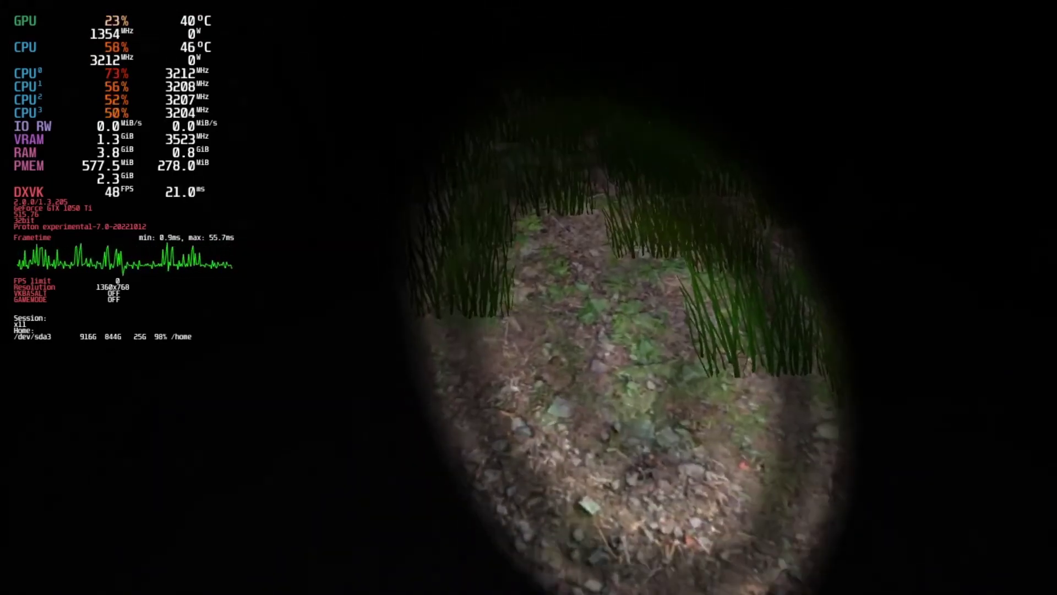
{"action": "key", "text": "w"}
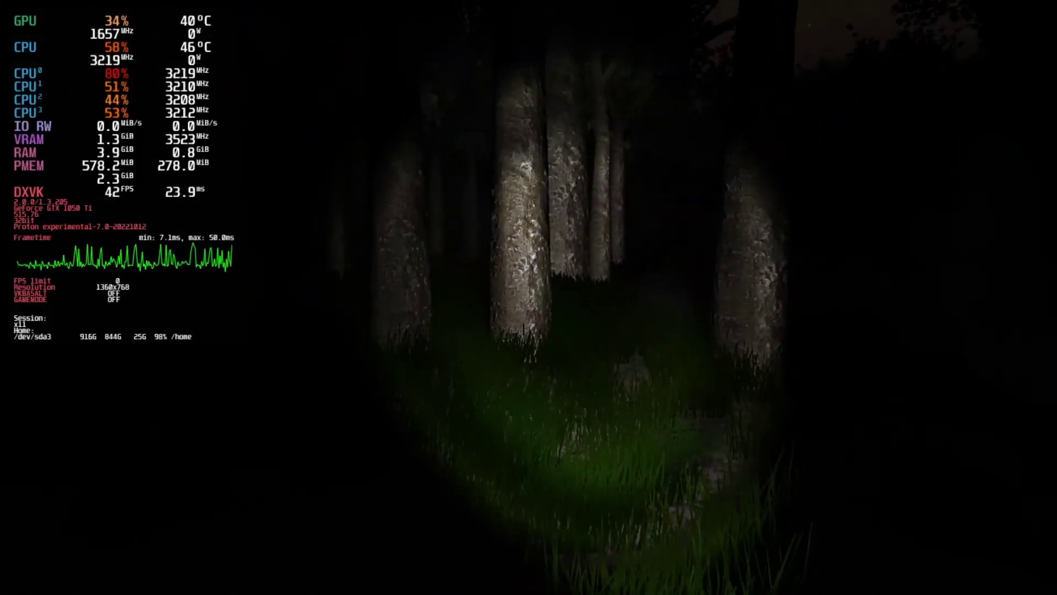
{"action": "key", "text": "w"}
{"action": "key", "text": "Escape"}
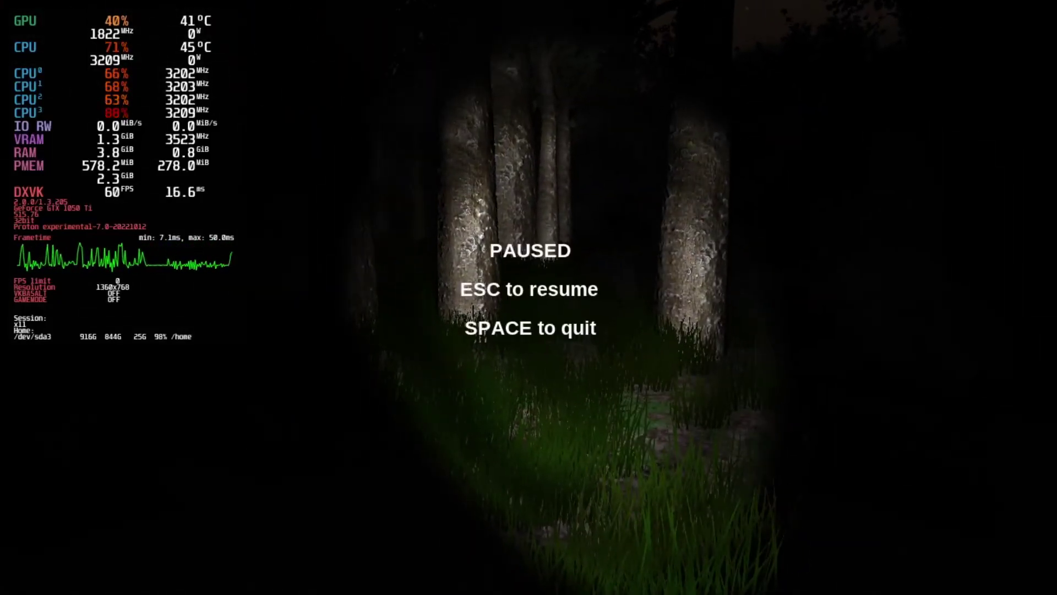
- Quit the level and Slender, then relaunch it with Graphics set to Fastest
{"action": "key", "text": "space"}
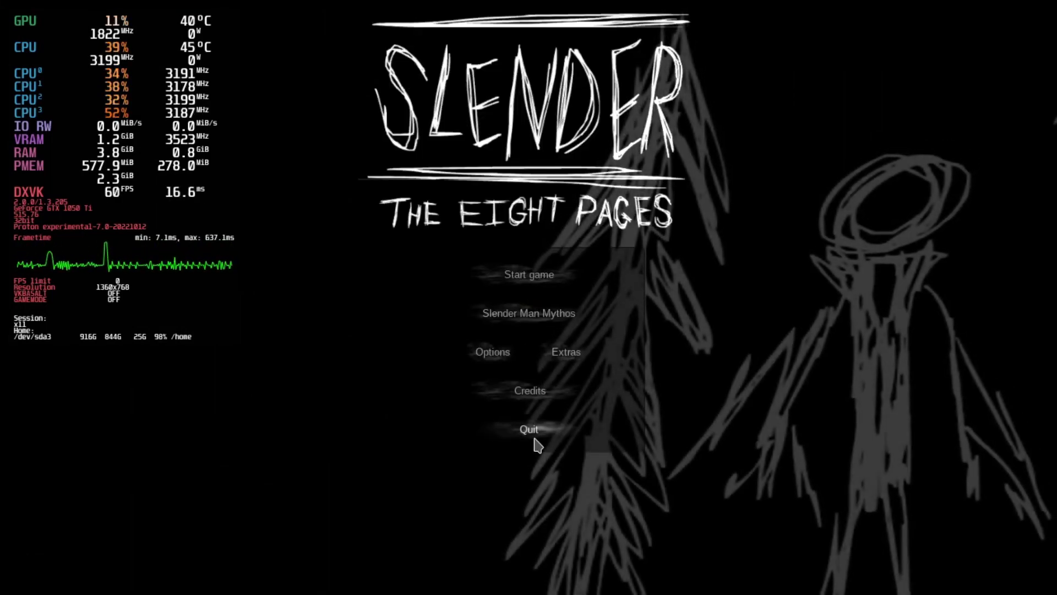
{"action": "left_click", "coordinate": [535, 440]}
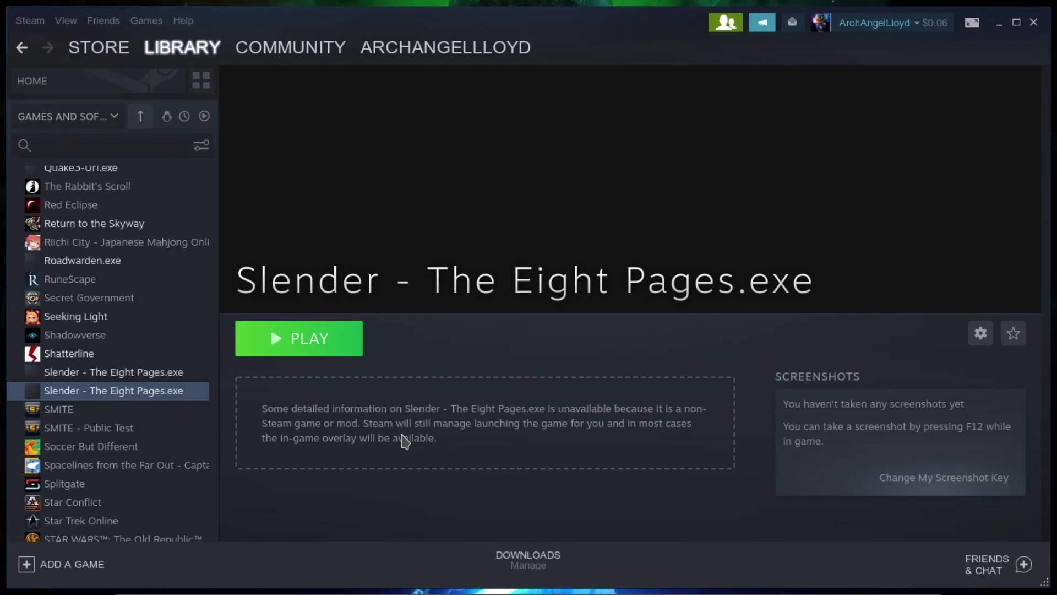
{"action": "left_click", "coordinate": [326, 345]}
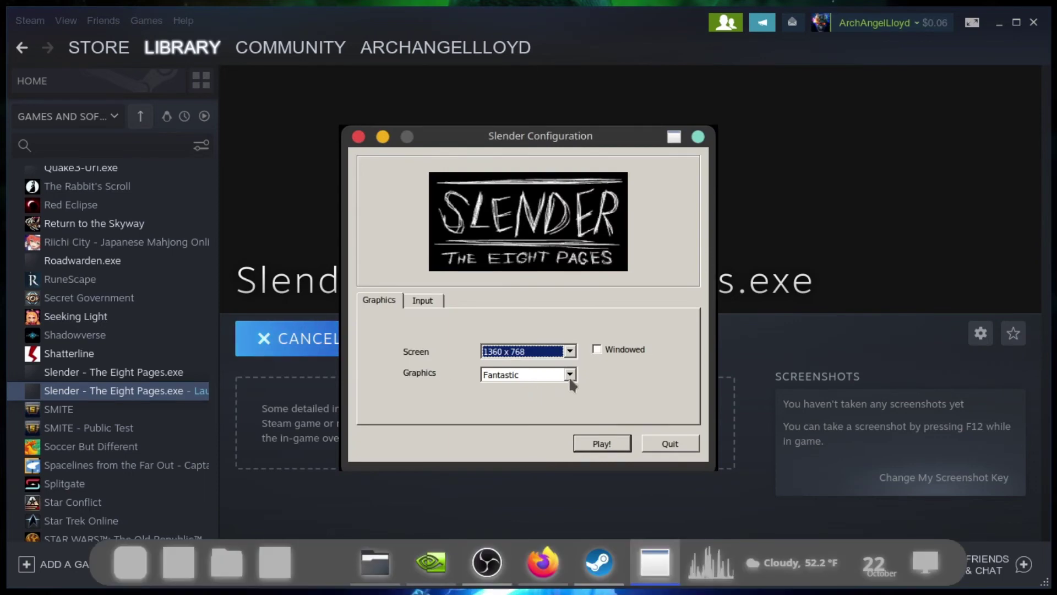
{"action": "left_click", "coordinate": [570, 375]}
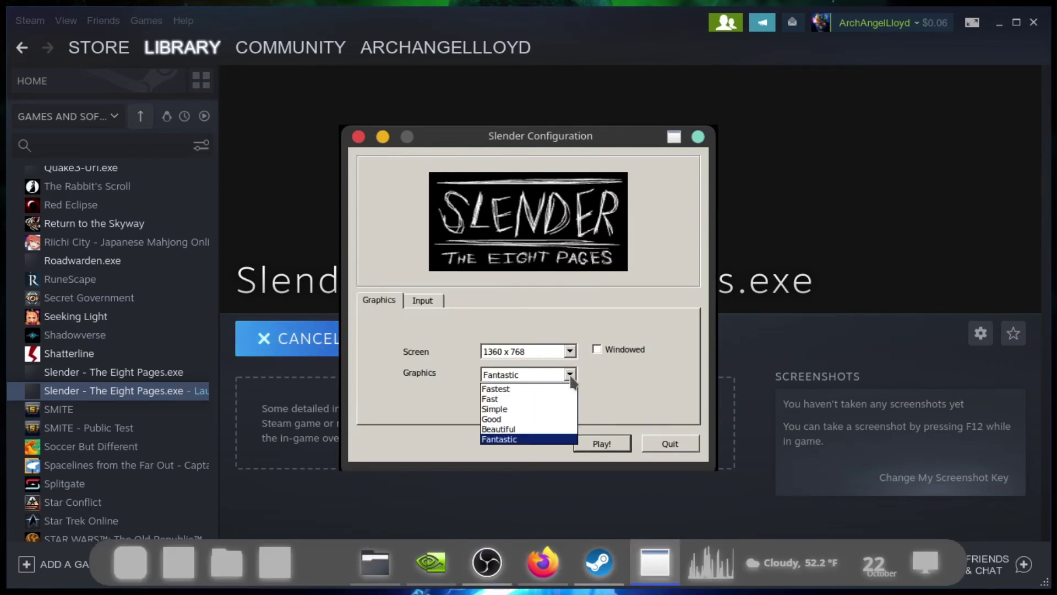
{"action": "left_click", "coordinate": [535, 391]}
{"action": "left_click", "coordinate": [593, 445]}
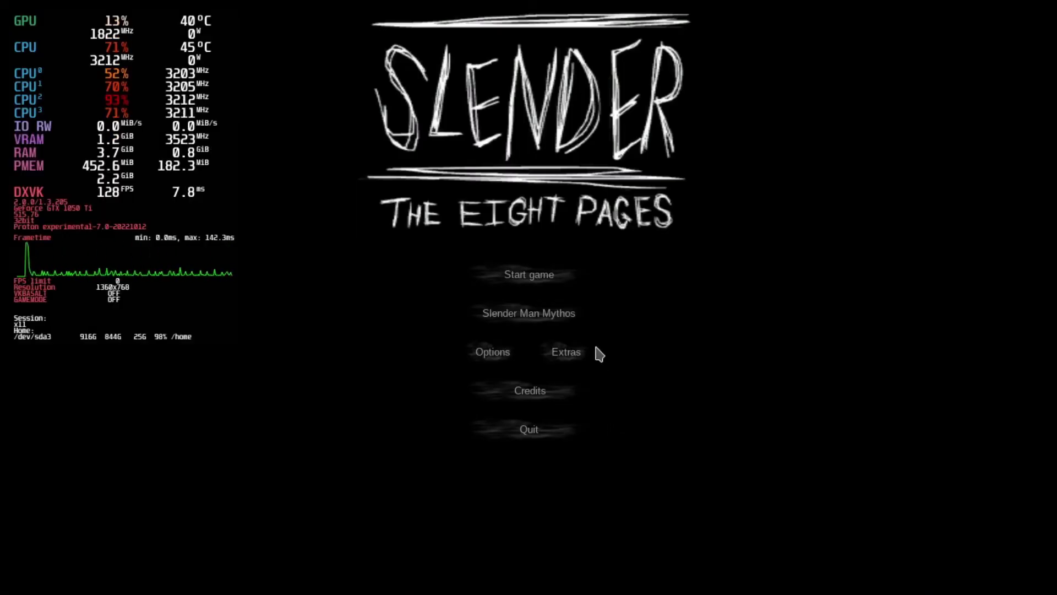
- Start a new game and walk through the forest toward a tree trunk
{"action": "left_click", "coordinate": [532, 278]}
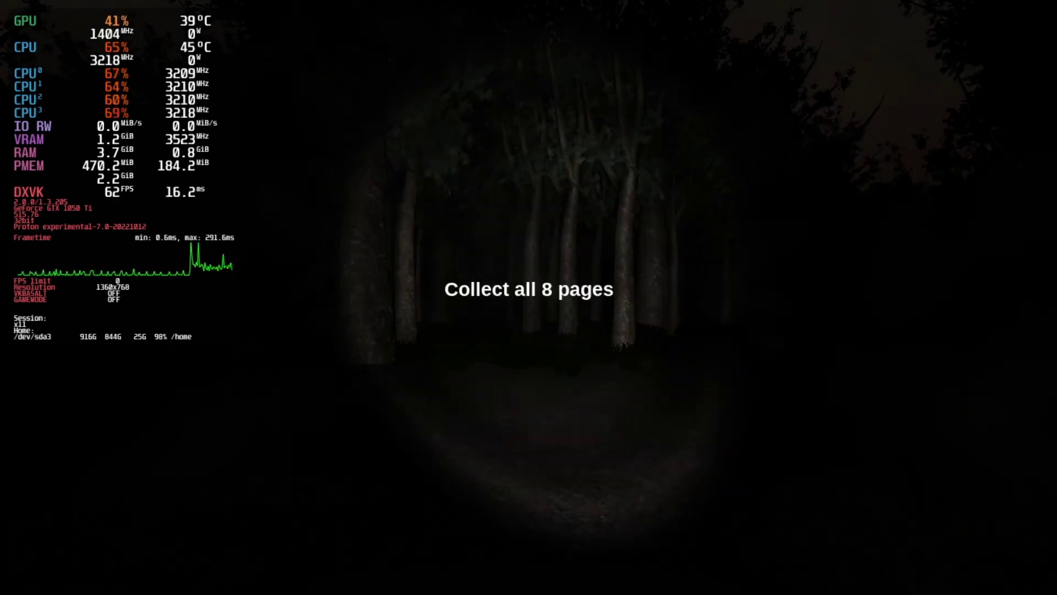
{"action": "key", "text": "w"}
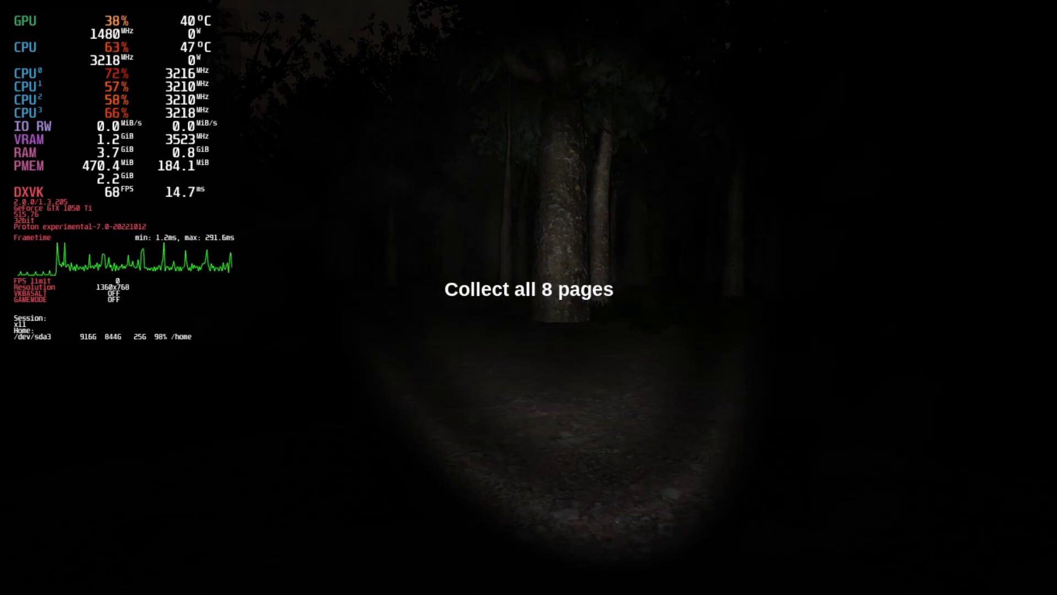
{"action": "key", "text": "w"}
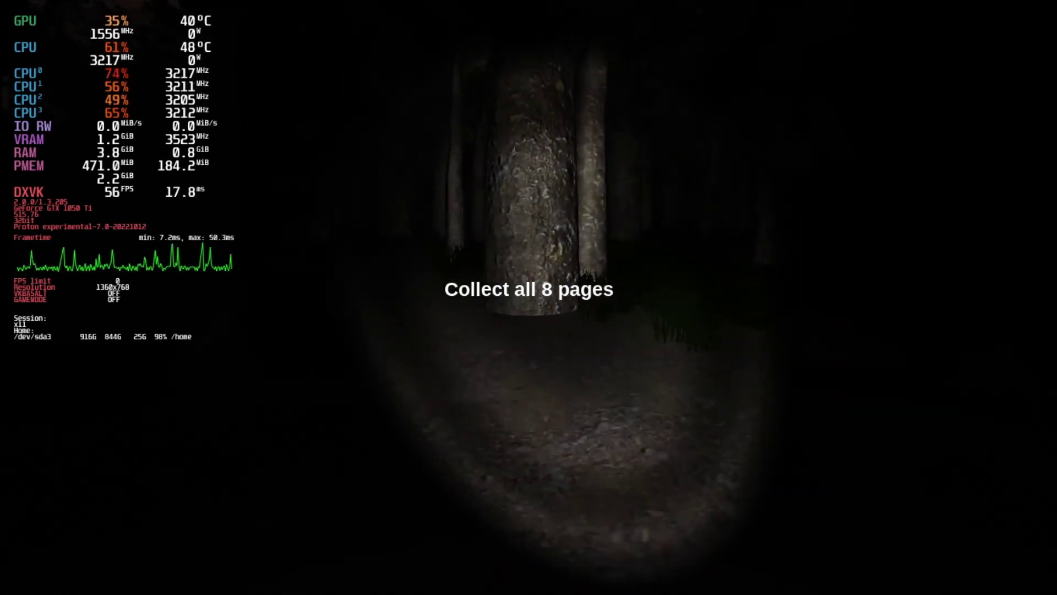
{"action": "key", "text": "w"}
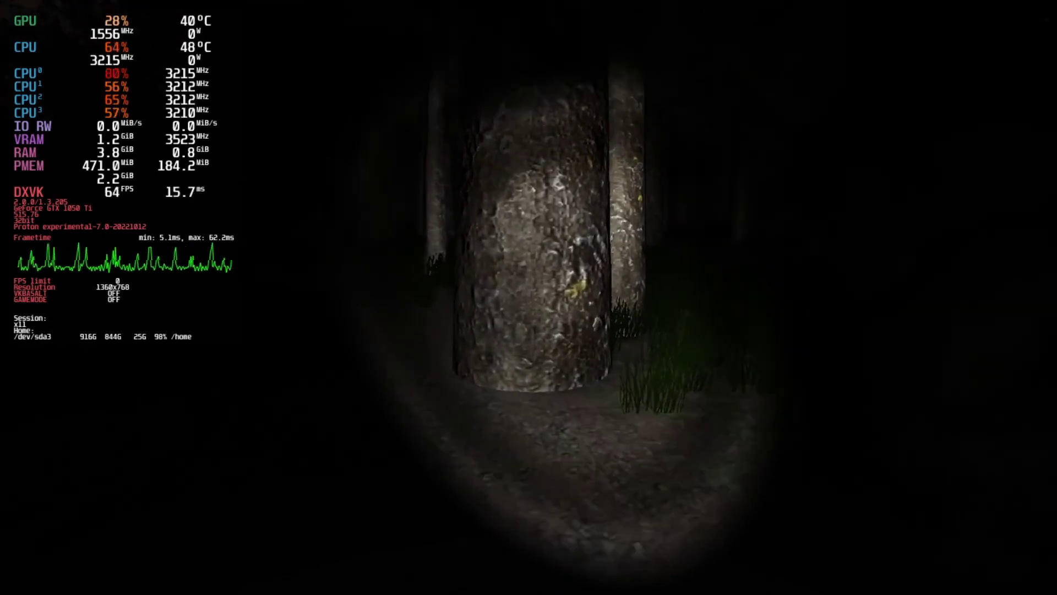
{"action": "key", "text": "w"}
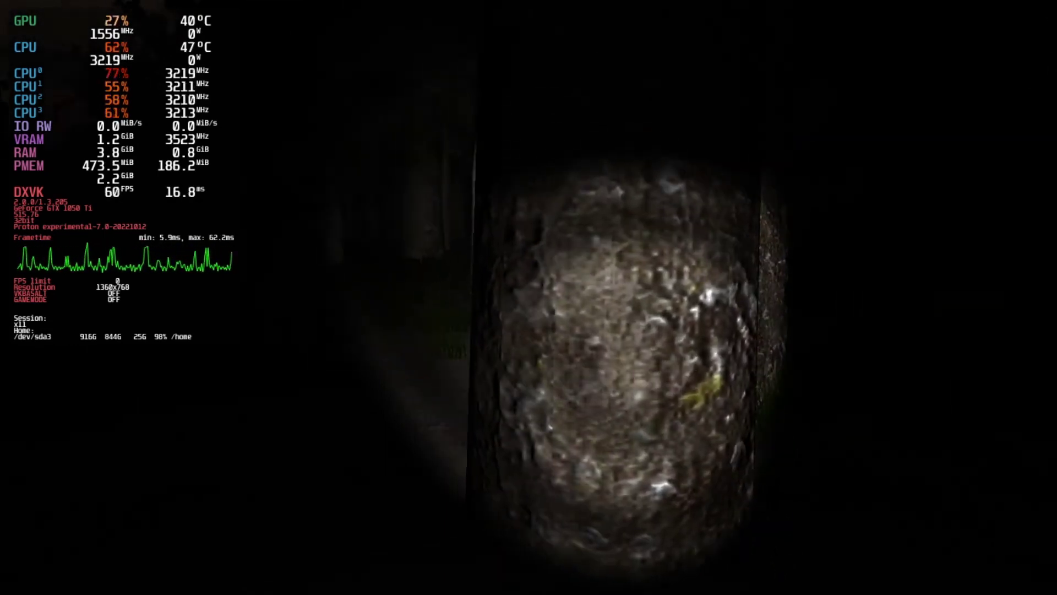
- Walk past the trunk into the grass, toggle the flashlight off and on, then pause
{"action": "key", "text": "w"}
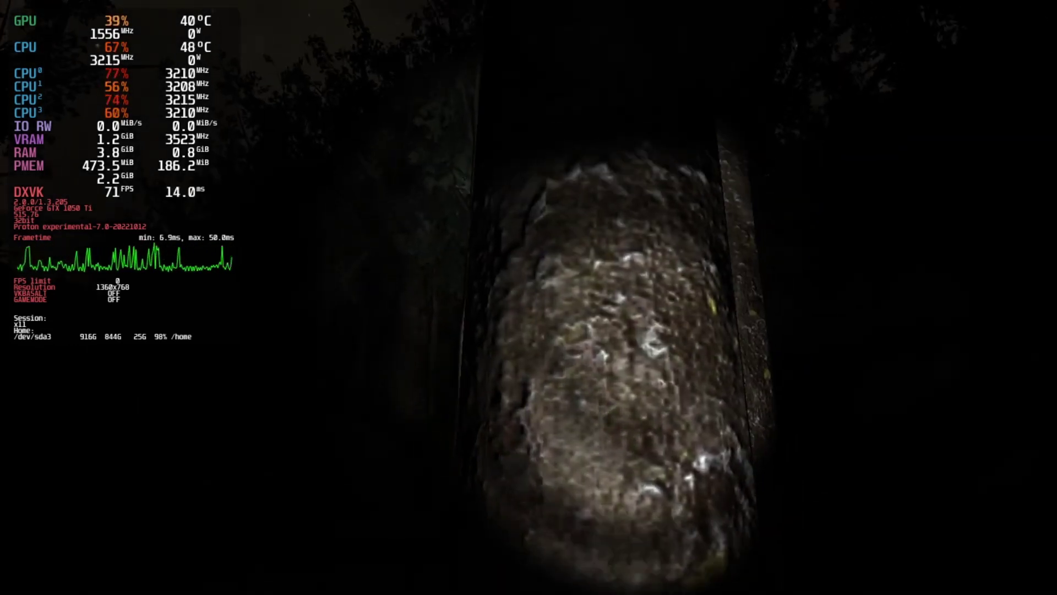
{"action": "key", "text": "w"}
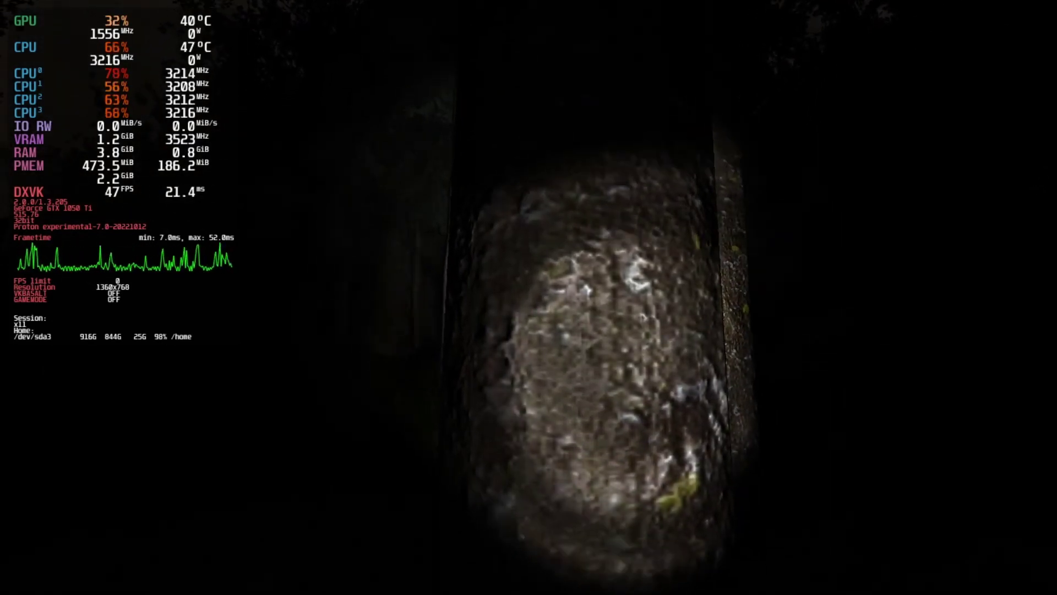
{"action": "key", "text": "w"}
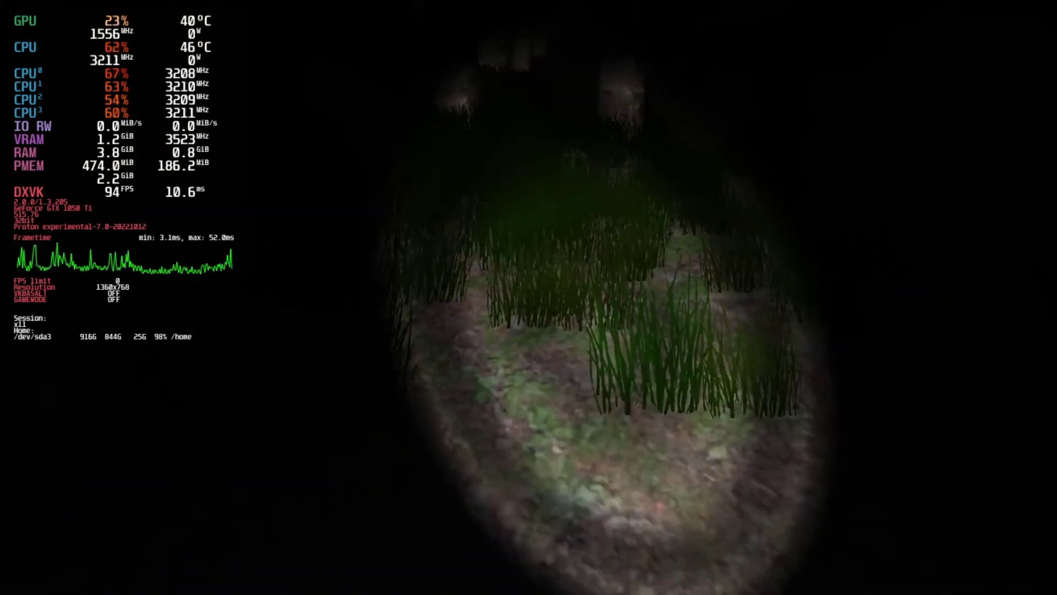
{"action": "key", "text": "w"}
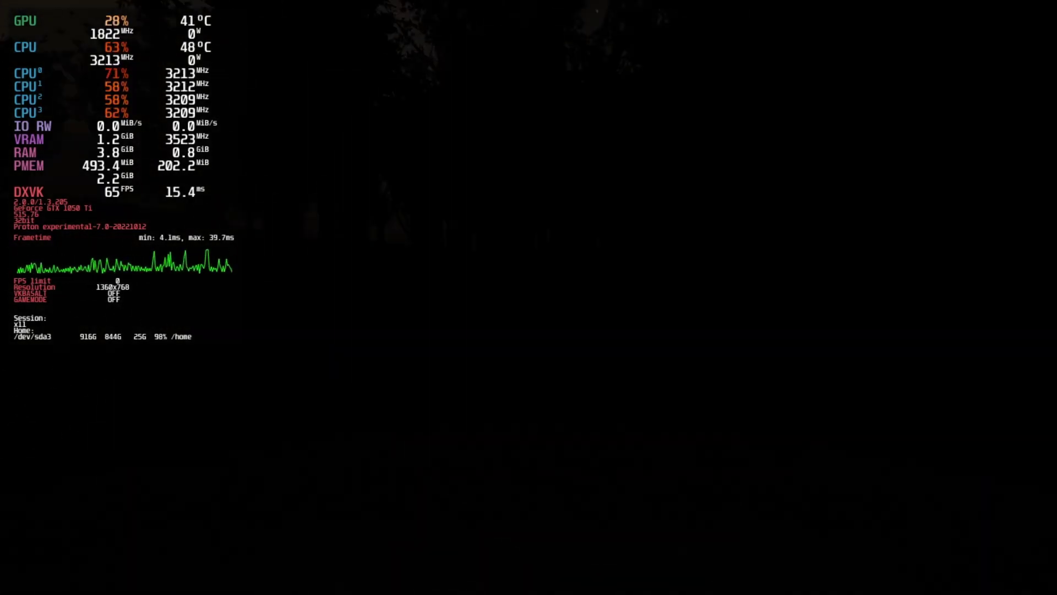
{"action": "key", "text": "f"}
{"action": "key", "text": "f"}
{"action": "key", "text": "f"}
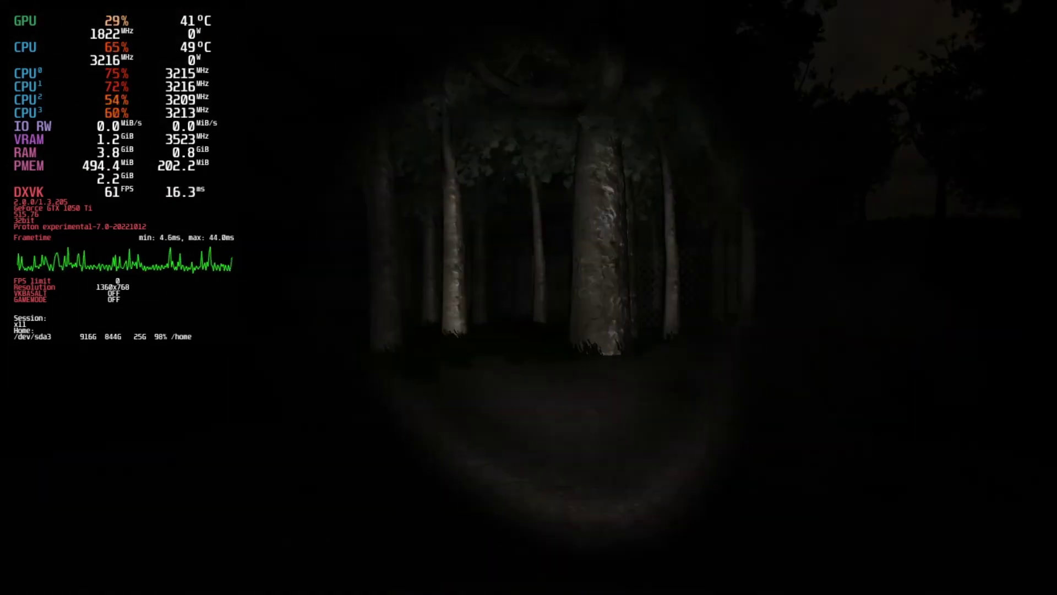
{"action": "key", "text": "Escape"}
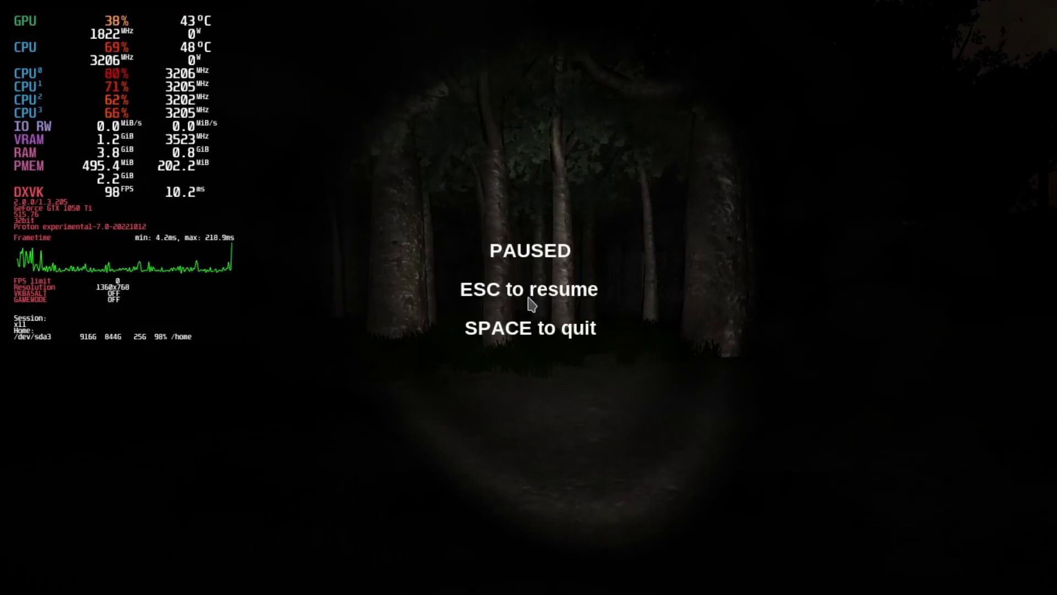
- Leave the level for Slender's main menu and quit the game back to its Steam library page
{"action": "key", "text": "space"}
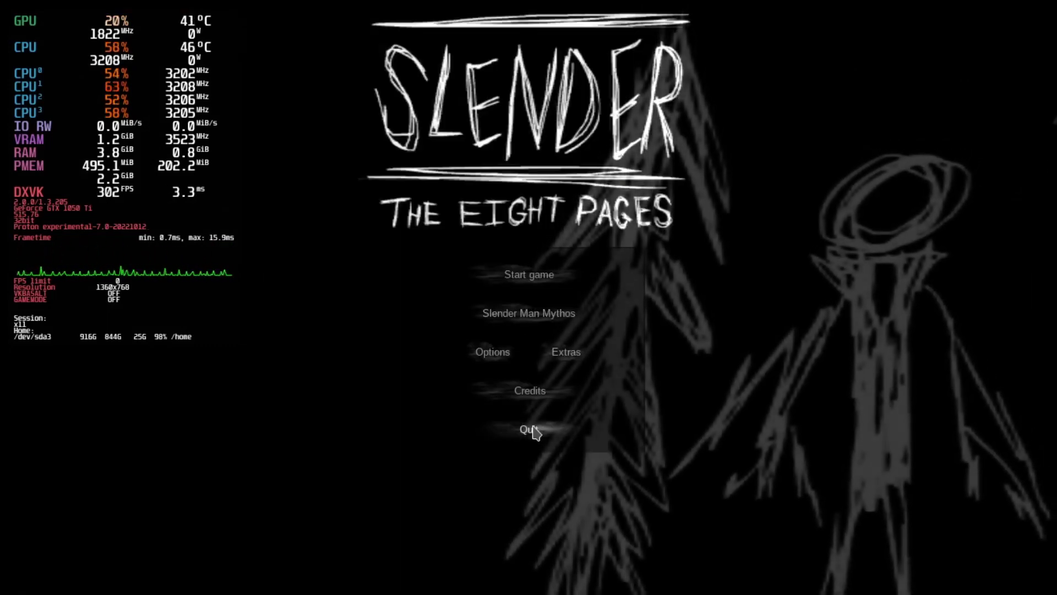
{"action": "left_click", "coordinate": [532, 430]}
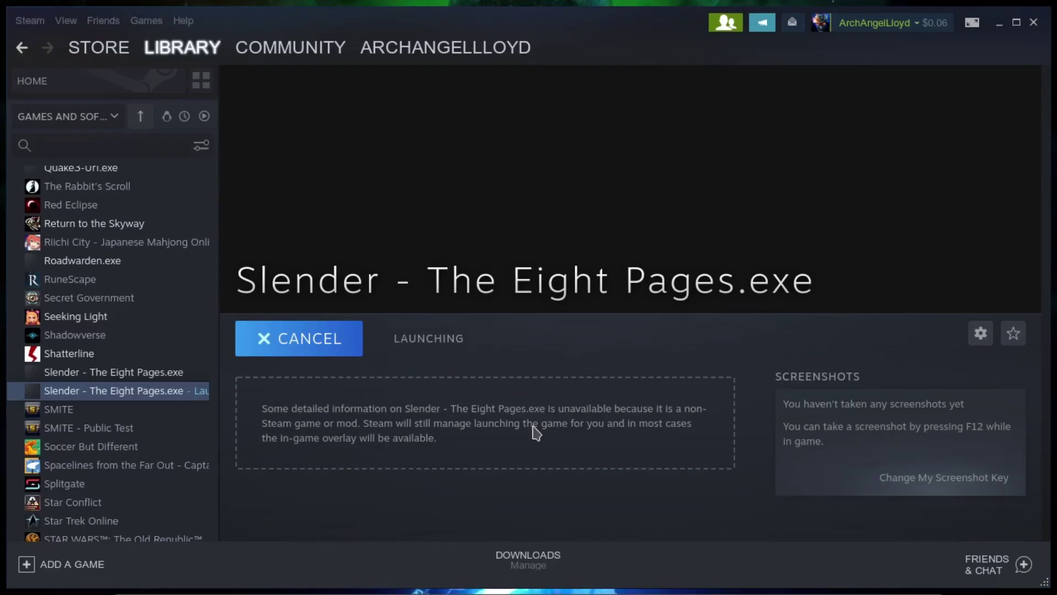